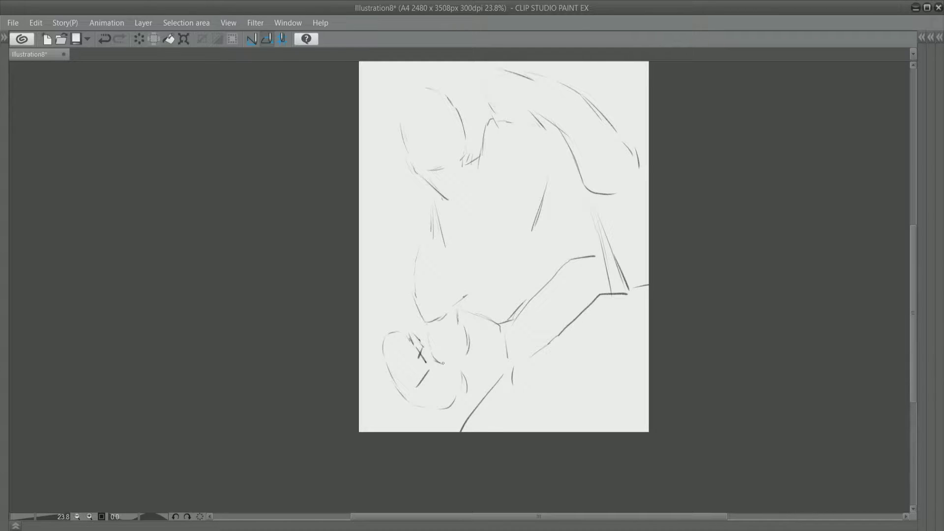
Rough in the curved wrap bands on the lower wrist and raised forearm, a diagonal line across the torso, and the pointed design above.
left_click_drag(428, 406, 396, 440)
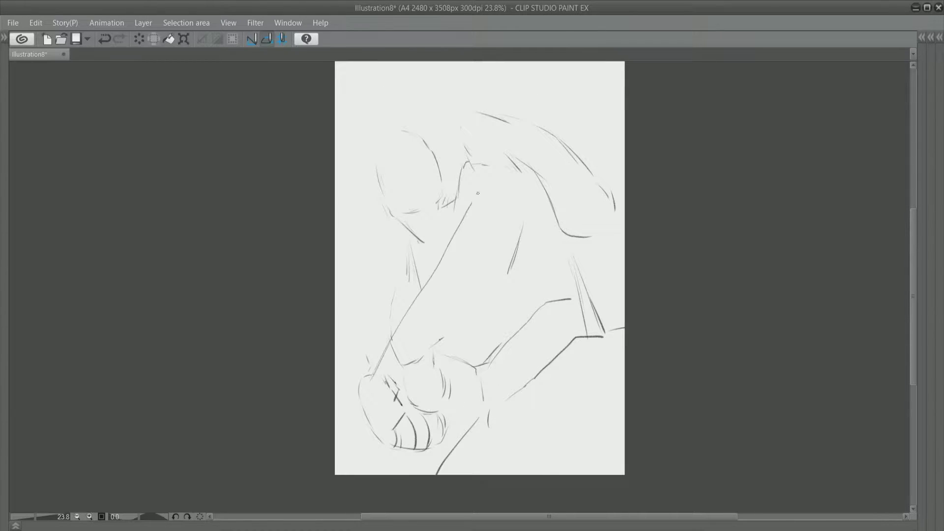
left_click_drag(482, 129, 443, 184)
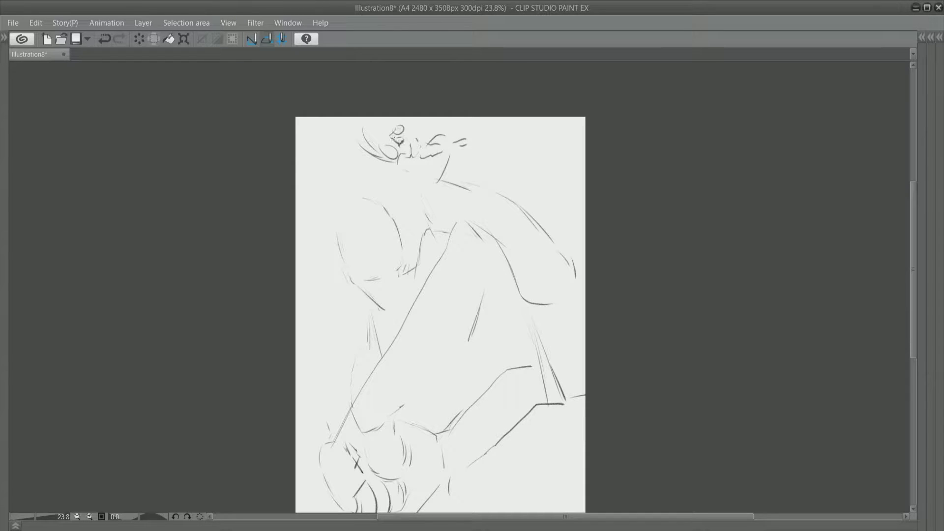
left_click_drag(443, 344, 485, 320)
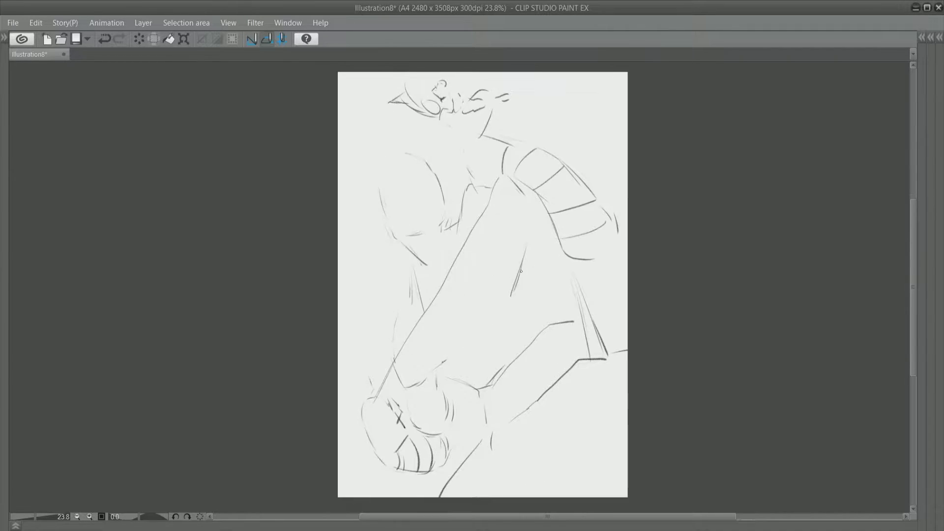
scroll(485, 242, "up", 2)
scroll(485, 242, "up", 2)
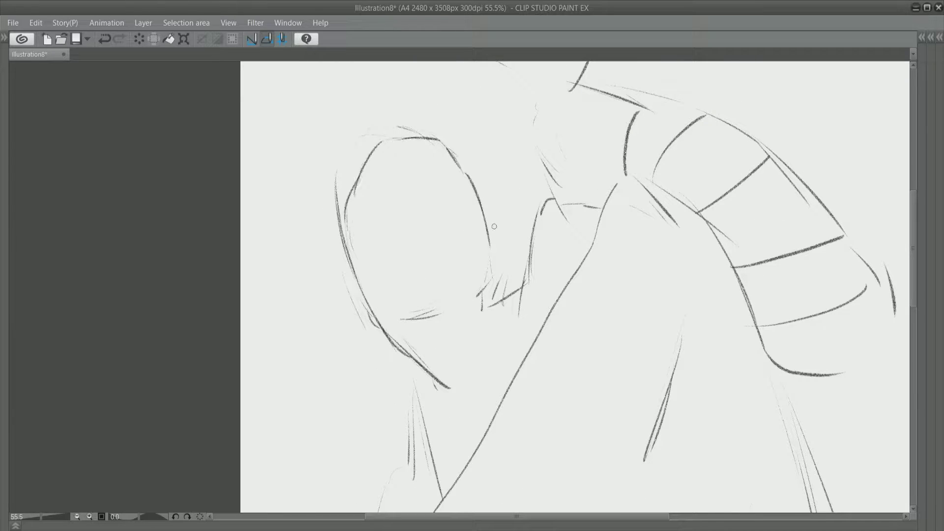
Redraw the figure's face outline, close it with a jaw line, and sketch the hood contour around it.
key("ctrl+z")
left_click_drag(353, 172, 358, 295)
left_click_drag(492, 256, 512, 257)
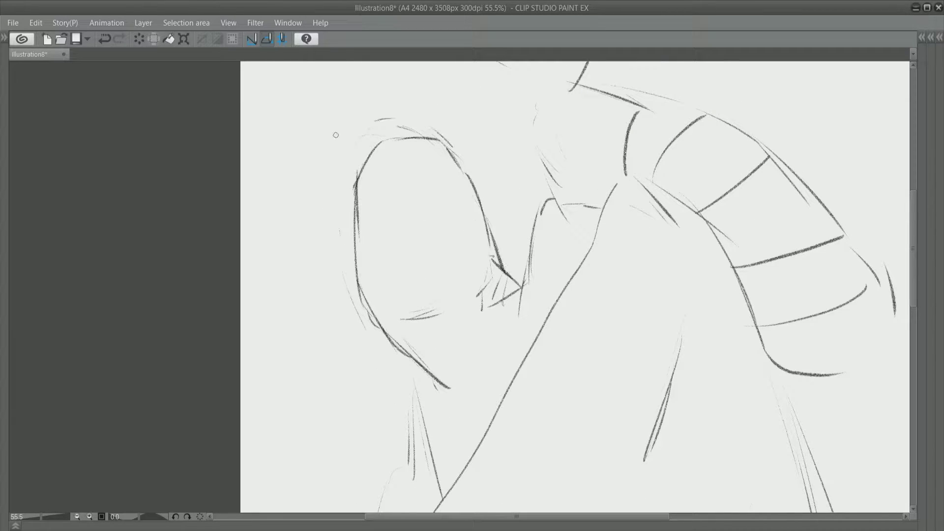
key("ctrl+z")
mouse_move(323, 298)
left_mouse_down()
mouse_move(408, 397)
mouse_move(394, 372)
left_mouse_up()
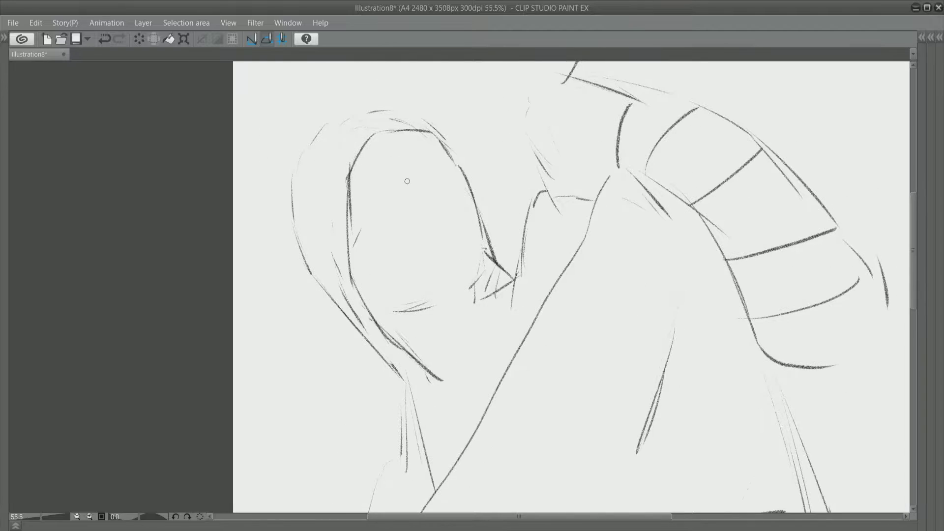
mouse_move(318, 349)
left_mouse_down()
mouse_move(354, 330)
mouse_move(324, 339)
mouse_move(305, 332)
left_mouse_up()
mouse_move(299, 328)
left_mouse_down()
mouse_move(365, 322)
mouse_move(327, 206)
left_mouse_up()
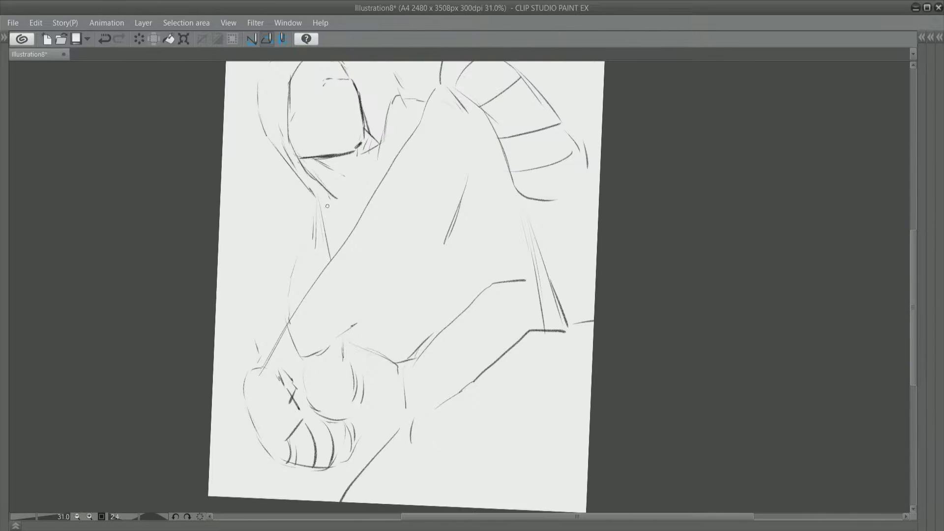
Sketch the V-shaped collar, chest lapels, waist sash, sleeve, lower arm and the outline of the raised fist.
mouse_move(347, 246)
left_mouse_down()
mouse_move(510, 281)
mouse_move(373, 174)
mouse_move(392, 183)
mouse_move(414, 174)
mouse_move(403, 182)
mouse_move(362, 98)
left_mouse_up()
left_click_drag(420, 183, 442, 150)
left_click_drag(433, 194, 371, 153)
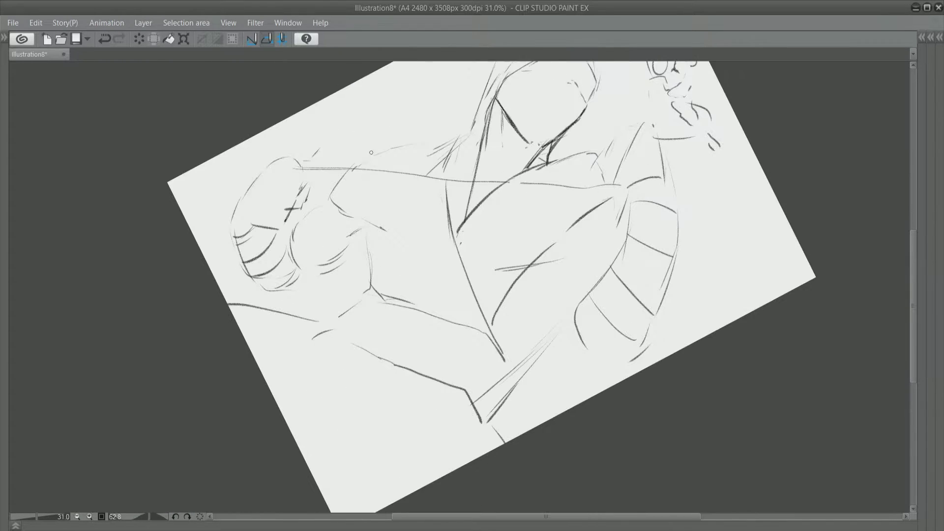
mouse_move(392, 302)
left_mouse_down()
mouse_move(374, 255)
mouse_move(404, 212)
mouse_move(444, 195)
mouse_move(390, 147)
left_mouse_up()
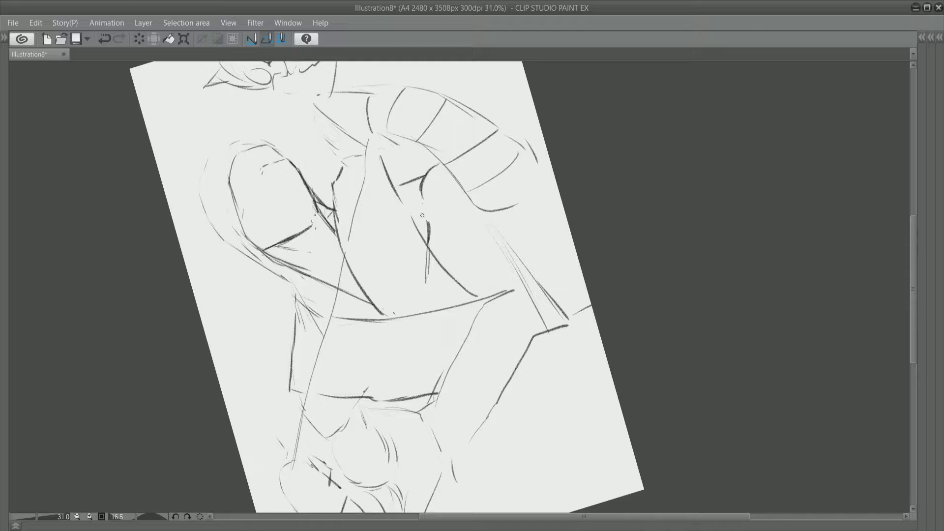
left_click_drag(420, 219, 405, 267)
mouse_move(463, 296)
left_mouse_down()
mouse_move(435, 132)
mouse_move(354, 187)
mouse_move(320, 231)
mouse_move(327, 221)
left_mouse_up()
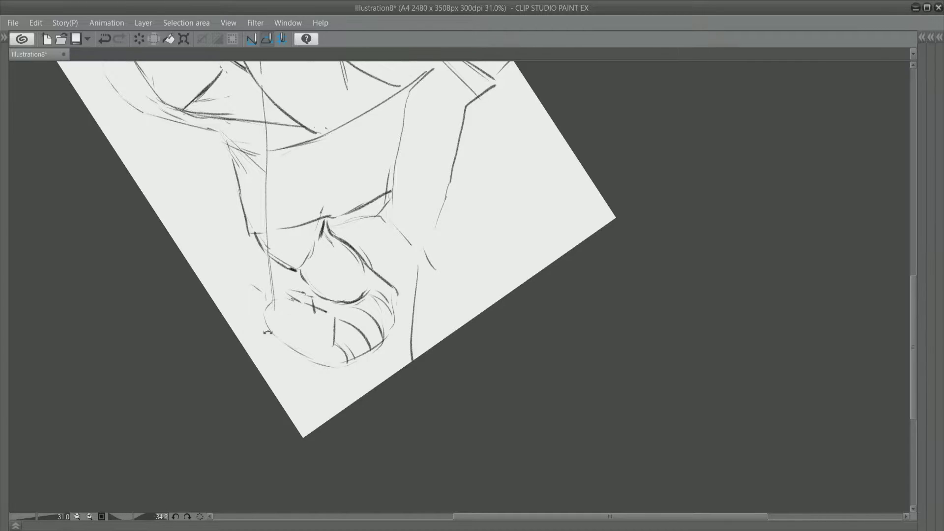
mouse_move(268, 332)
left_mouse_down()
mouse_move(486, 182)
mouse_move(416, 145)
left_mouse_up()
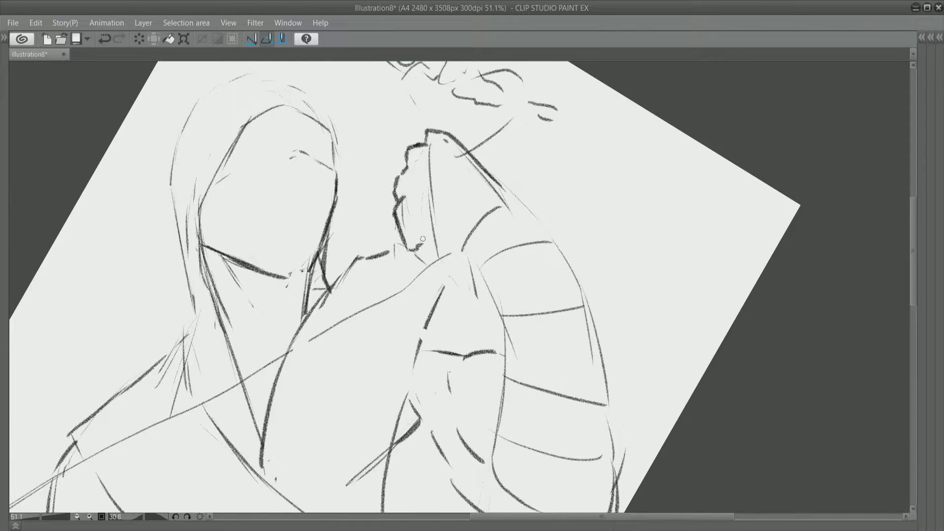
Thicken the face outline and fill the hood around the head with solid black.
mouse_move(423, 238)
left_mouse_down()
mouse_move(489, 189)
mouse_move(403, 140)
mouse_move(437, 150)
mouse_move(425, 217)
mouse_move(395, 207)
mouse_move(399, 178)
mouse_move(408, 242)
mouse_move(423, 257)
mouse_move(313, 266)
left_mouse_up()
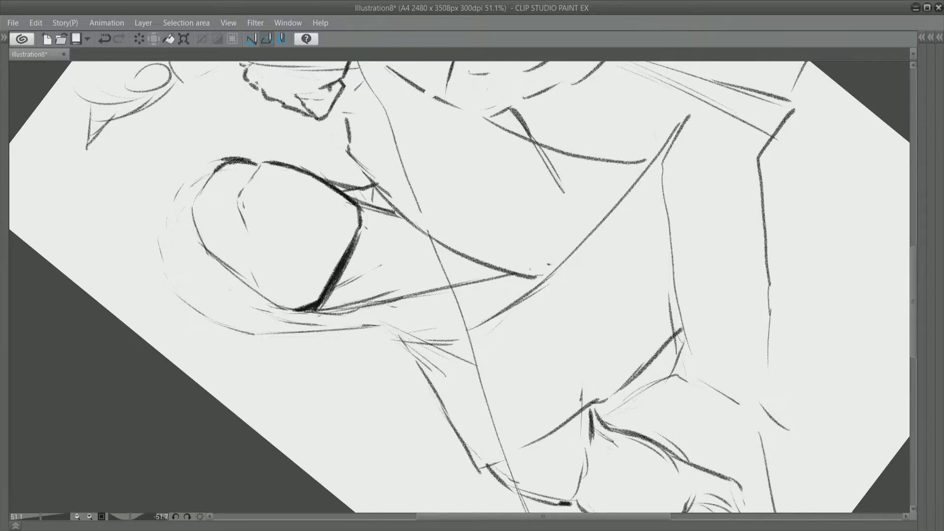
mouse_move(276, 295)
left_mouse_down()
mouse_move(315, 231)
mouse_move(265, 207)
mouse_move(261, 186)
left_mouse_up()
mouse_move(418, 339)
left_mouse_down()
mouse_move(344, 295)
mouse_move(315, 256)
mouse_move(406, 349)
mouse_move(315, 275)
mouse_move(385, 108)
left_mouse_up()
left_click(331, 185)
left_click_drag(331, 186, 260, 162)
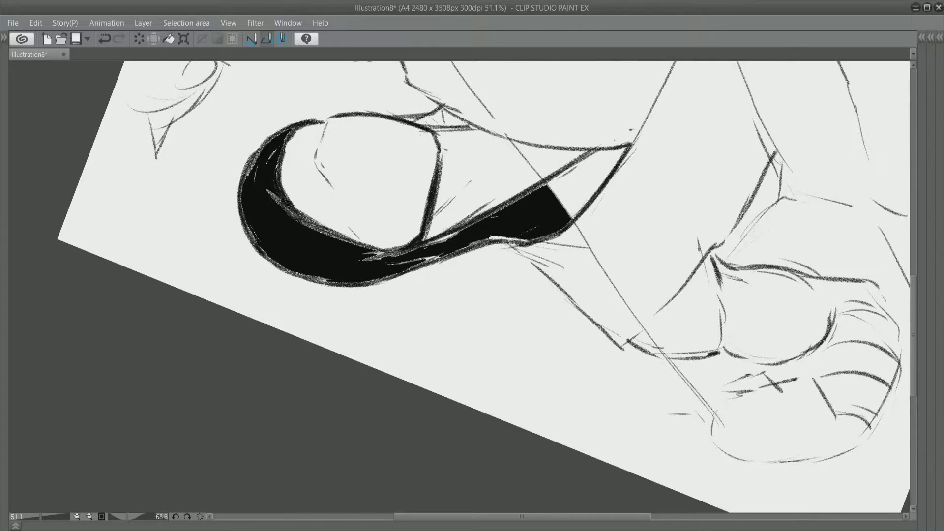
Extend the black hood fill down its drape to the point where the collar meets the sash.
left_click_drag(345, 295, 315, 206)
left_click_drag(205, 147, 246, 226)
mouse_move(209, 182)
left_mouse_down()
mouse_move(261, 241)
mouse_move(280, 249)
left_mouse_up()
left_click_drag(246, 192, 300, 271)
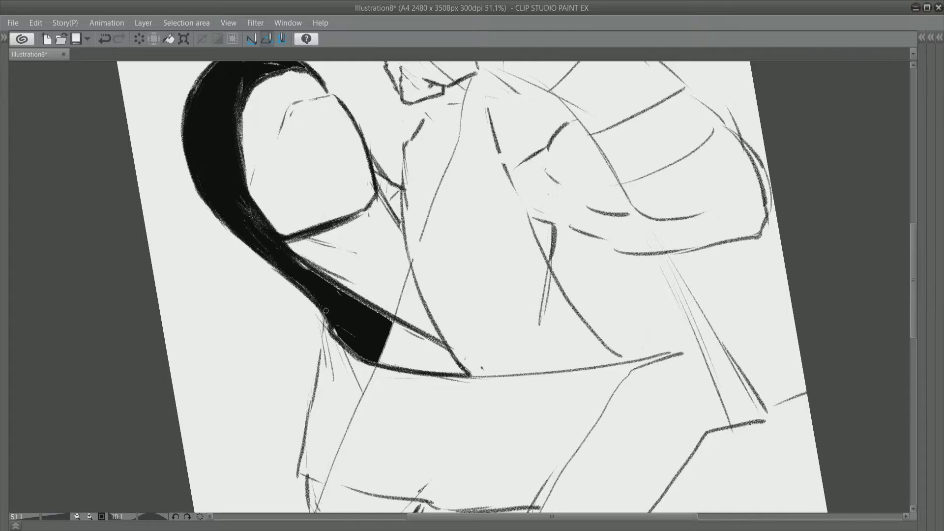
left_click_drag(388, 325, 275, 211)
mouse_move(246, 179)
left_mouse_down()
mouse_move(283, 197)
mouse_move(261, 231)
left_mouse_up()
mouse_move(263, 226)
left_mouse_down()
mouse_move(305, 265)
mouse_move(255, 295)
mouse_move(317, 329)
left_mouse_up()
mouse_move(241, 318)
left_mouse_down()
mouse_move(296, 333)
mouse_move(254, 295)
left_mouse_up()
left_click_drag(315, 335, 251, 284)
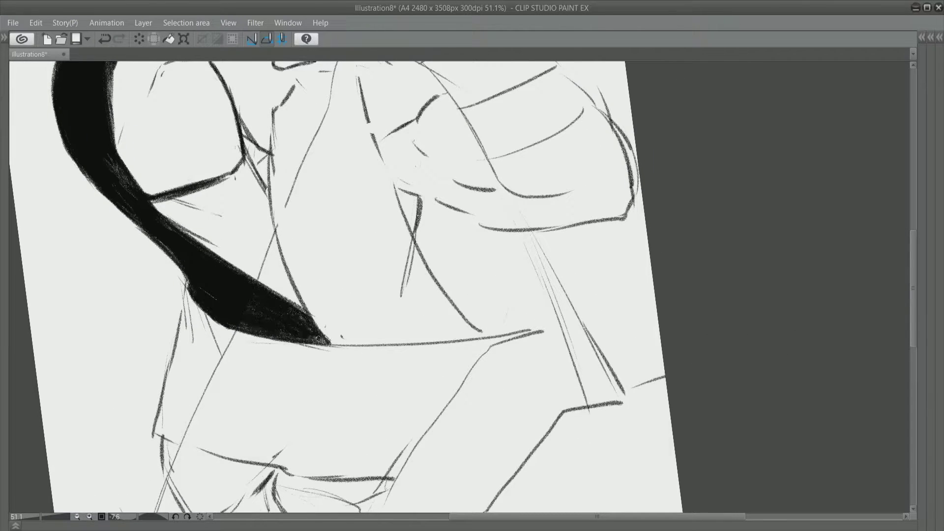
mouse_move(319, 339)
left_mouse_down()
mouse_move(276, 275)
mouse_move(224, 246)
mouse_move(305, 313)
left_mouse_up()
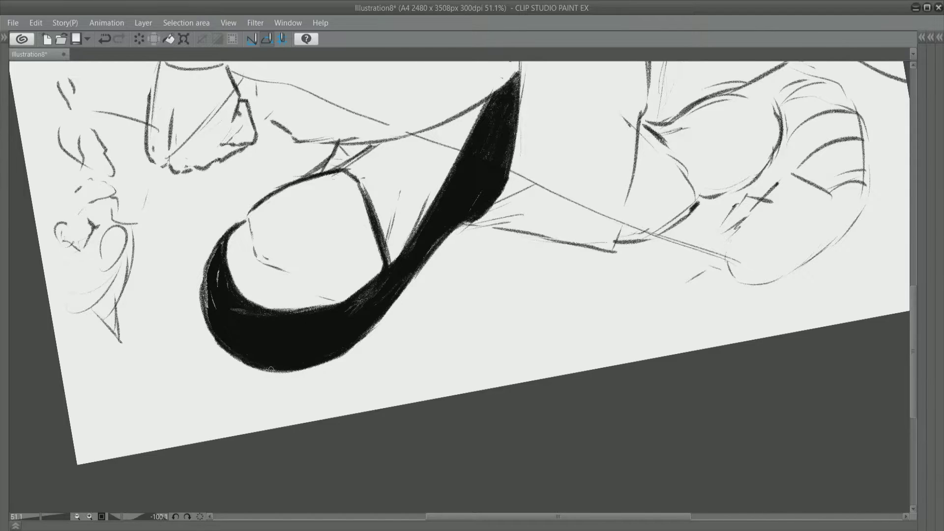
Smooth the hood's black edges, fill the gap beside the neck, and thicken the adjoining collar line.
mouse_move(271, 369)
left_mouse_down()
mouse_move(334, 196)
mouse_move(345, 256)
left_mouse_up()
left_click_drag(329, 187, 351, 245)
left_click_drag(328, 209, 351, 221)
mouse_move(344, 221)
left_mouse_down()
mouse_move(282, 191)
mouse_move(347, 278)
mouse_move(431, 330)
left_mouse_up()
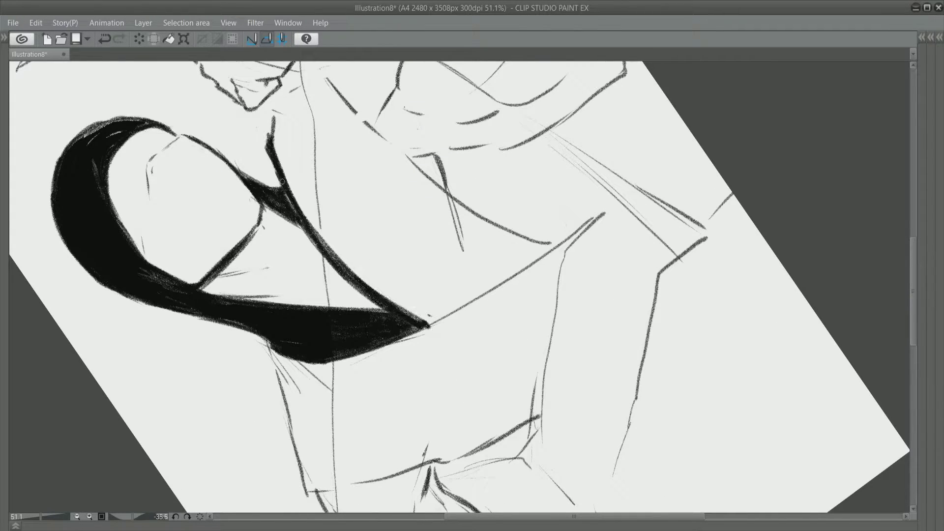
left_click_drag(275, 175, 352, 281)
Ink the chest lapels and the upper and lower edges of the waist sash with thick black lines.
left_click_drag(246, 309, 244, 158)
mouse_move(244, 158)
left_mouse_down()
mouse_move(291, 300)
mouse_move(361, 371)
mouse_move(212, 273)
left_mouse_up()
left_click_drag(211, 273, 305, 361)
left_click_drag(231, 293, 378, 418)
mouse_move(132, 197)
left_mouse_down()
mouse_move(206, 271)
mouse_move(329, 346)
left_mouse_up()
mouse_move(208, 178)
left_mouse_down()
mouse_move(244, 216)
mouse_move(316, 261)
mouse_move(475, 323)
left_mouse_up()
mouse_move(322, 190)
left_mouse_down()
mouse_move(380, 292)
mouse_move(439, 344)
left_mouse_up()
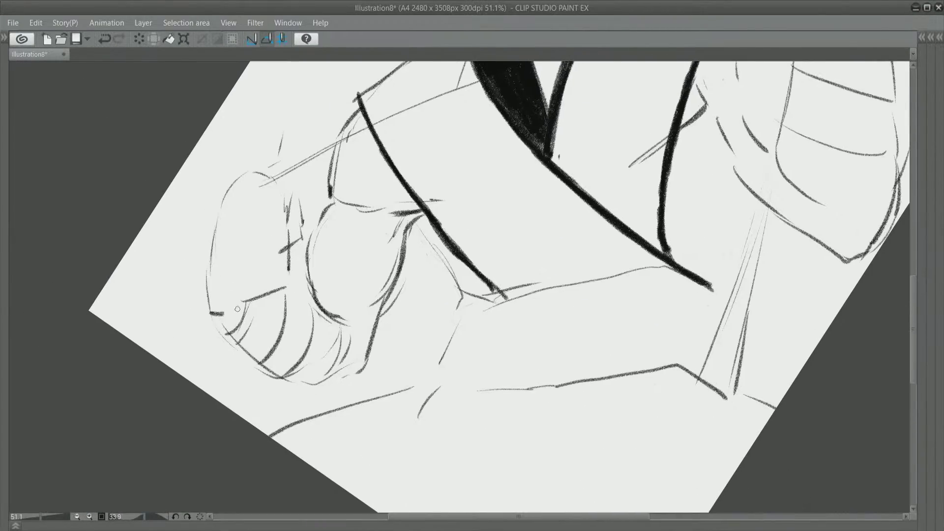
Outline the wrist wrap of the lower fist with a thick line, closing it along the hand.
mouse_move(238, 309)
left_mouse_down()
mouse_move(288, 374)
mouse_move(325, 285)
mouse_move(300, 273)
left_mouse_up()
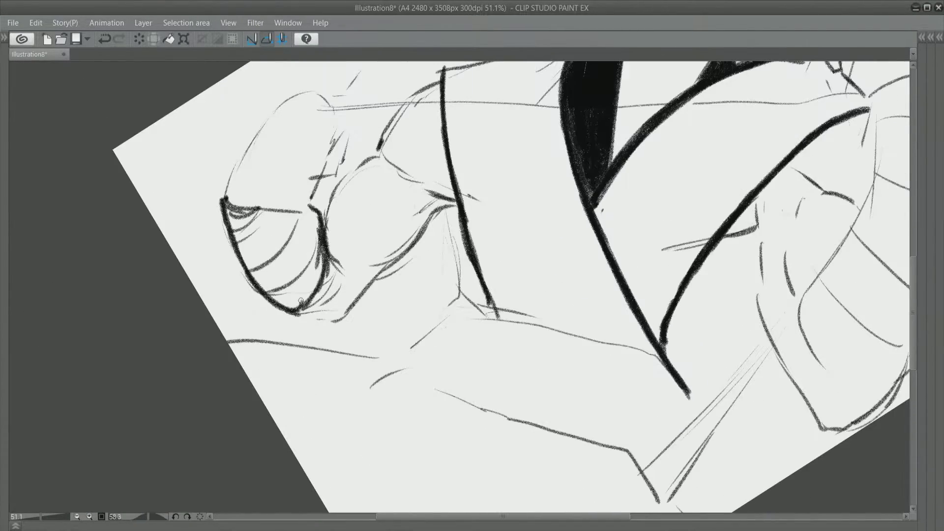
key("Tab")
left_click(182, 254)
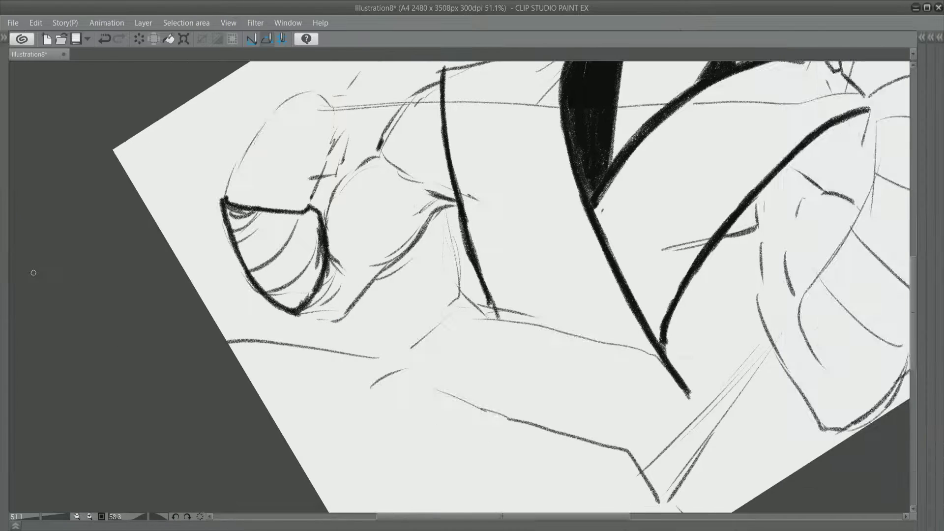
key("Tab")
key("Tab")
Fill the lower fist's wrist wrap with black and draw the finger divisions and knuckle marks.
mouse_move(177, 274)
left_mouse_down()
mouse_move(272, 317)
mouse_move(231, 354)
mouse_move(246, 394)
left_mouse_up()
mouse_move(148, 292)
left_mouse_down()
mouse_move(178, 336)
mouse_move(197, 258)
left_mouse_up()
key("e")
key("p")
left_click_drag(167, 305, 189, 315)
left_click_drag(196, 317, 206, 319)
left_click_drag(249, 320, 257, 322)
left_click_drag(202, 260, 197, 270)
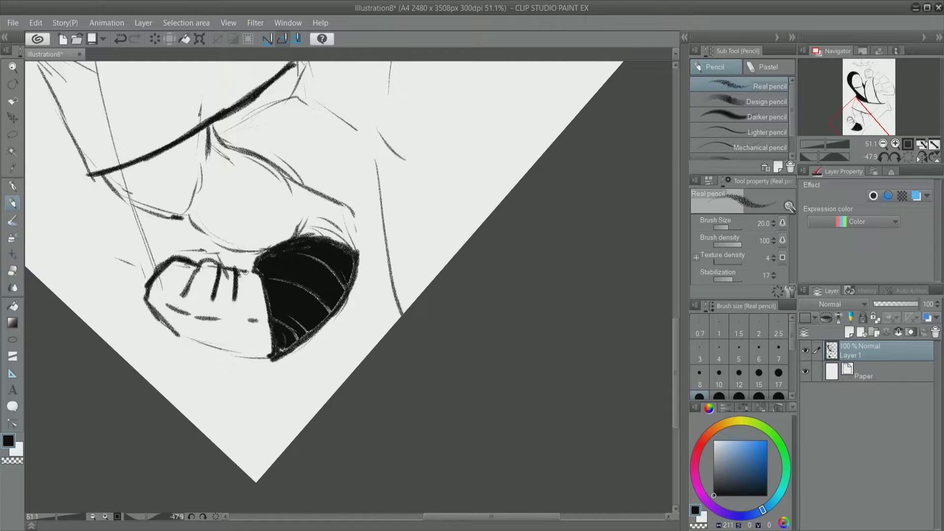
Ink a bold outline around the lower fist and clean up its edges with the eraser.
mouse_move(266, 320)
left_mouse_down()
mouse_move(295, 207)
mouse_move(252, 367)
mouse_move(266, 389)
left_mouse_up()
key("e")
key("p")
key("e")
left_click_drag(236, 356, 263, 383)
key("p")
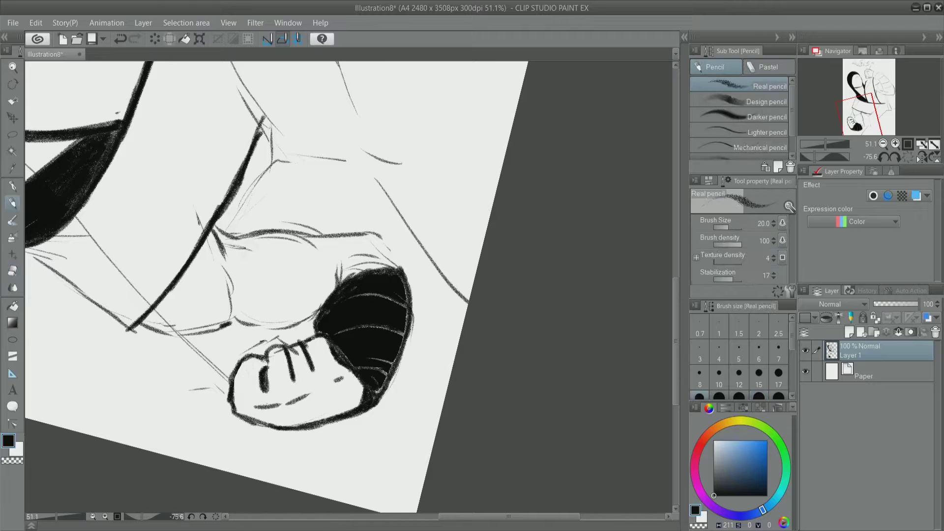
Refine the lower fist's fingers, add folds to the sleeve above it, and erase stray lines along the forearm.
left_click_drag(273, 352, 260, 377)
mouse_move(261, 376)
left_mouse_down()
mouse_move(287, 251)
mouse_move(256, 360)
mouse_move(268, 379)
mouse_move(271, 244)
mouse_move(295, 344)
mouse_move(246, 320)
mouse_move(275, 354)
mouse_move(255, 364)
left_mouse_up()
key("e")
key("p")
key("e")
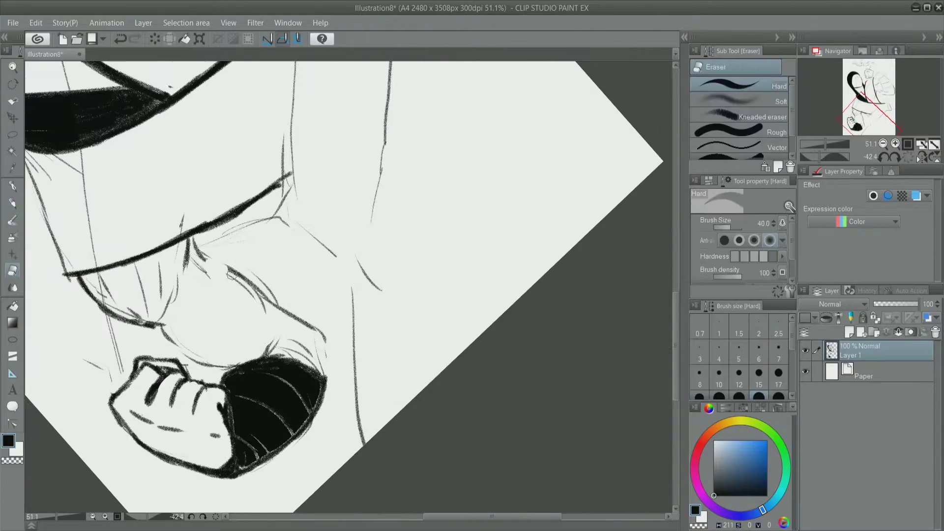
Ink the outline of the raised forearm's wrap with the pencil, from the wrist down both sides.
key("p")
key("r")
mouse_move(200, 271)
left_mouse_down()
mouse_move(296, 295)
mouse_move(385, 270)
mouse_move(329, 197)
left_mouse_up()
key("p")
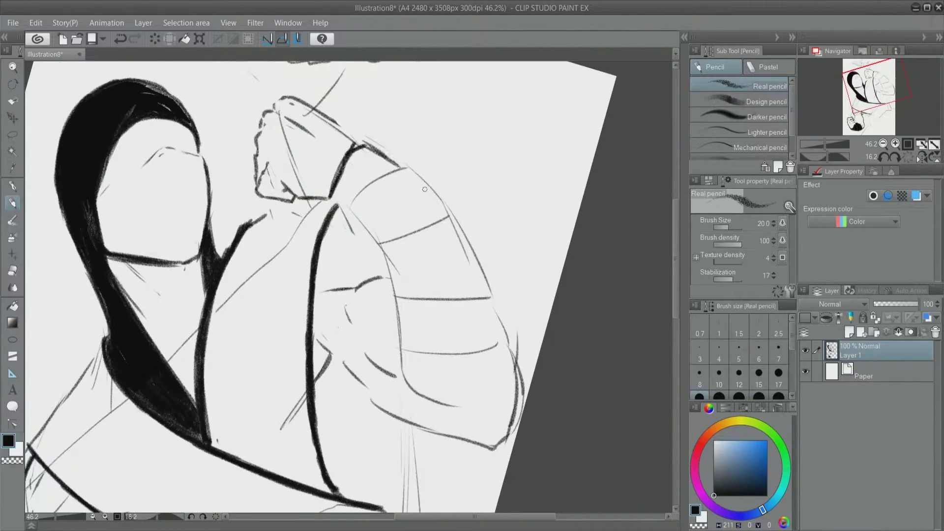
left_click_drag(374, 148, 470, 243)
left_click_drag(340, 200, 408, 366)
key("r")
left_click_drag(409, 295, 344, 221)
Fill the raised forearm's wrap with solid black, keeping the thin light band lines.
key("p")
mouse_move(364, 159)
left_mouse_down()
mouse_move(492, 290)
mouse_move(400, 262)
mouse_move(374, 207)
left_mouse_up()
key("r")
key("p")
mouse_move(354, 163)
left_mouse_down()
mouse_move(328, 188)
mouse_move(420, 353)
mouse_move(435, 361)
left_mouse_up()
key("r")
mouse_move(435, 362)
left_mouse_down()
mouse_move(345, 246)
mouse_move(295, 296)
left_mouse_up()
key("p")
left_click_drag(249, 315, 325, 391)
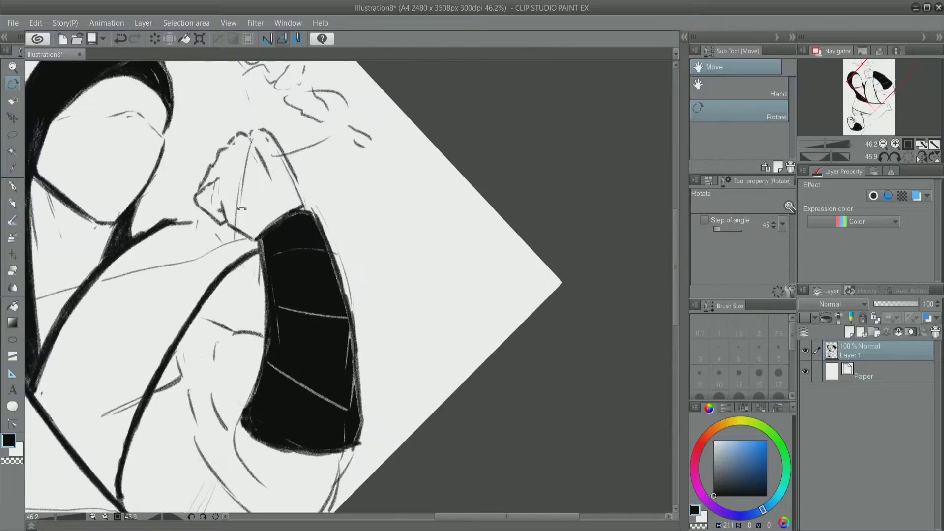
key("r")
mouse_move(267, 317)
left_mouse_down()
mouse_move(315, 275)
mouse_move(344, 305)
mouse_move(308, 327)
mouse_move(411, 344)
mouse_move(333, 202)
left_mouse_up()
key("p")
key("r")
key("p")
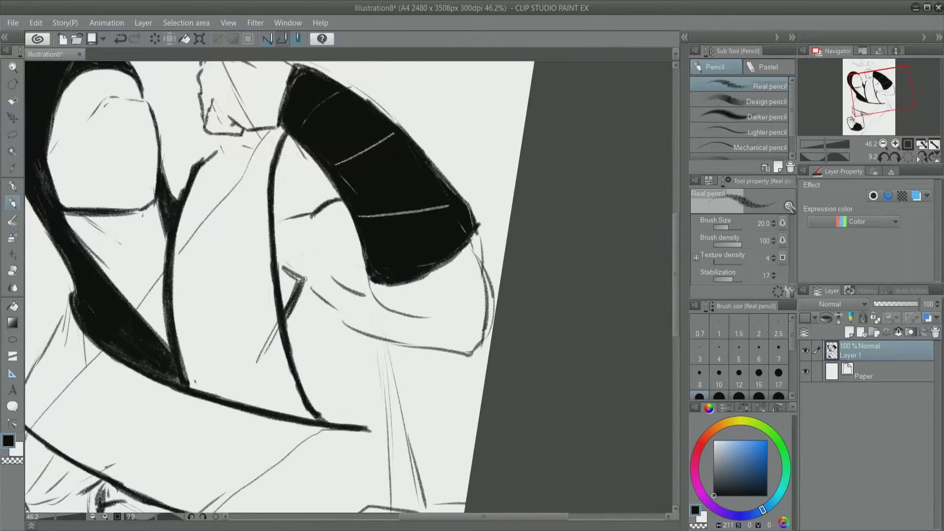
Shade the neck below the jaw and hatch the garment folds beneath the raised arm.
mouse_move(304, 280)
left_mouse_down()
mouse_move(341, 333)
mouse_move(397, 311)
mouse_move(357, 223)
mouse_move(364, 217)
mouse_move(339, 251)
mouse_move(276, 268)
mouse_move(325, 302)
mouse_move(277, 284)
mouse_move(332, 315)
mouse_move(347, 278)
mouse_move(333, 356)
left_mouse_up()
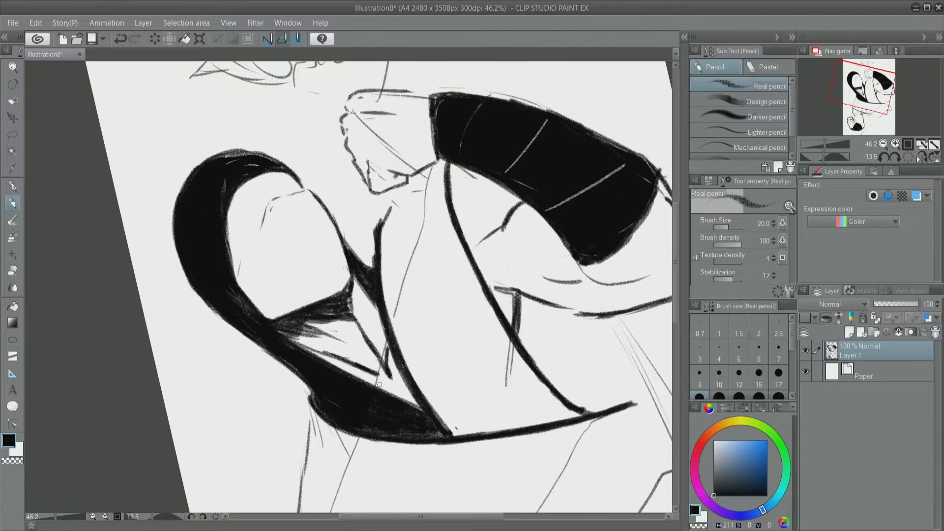
left_click_drag(386, 385, 318, 180)
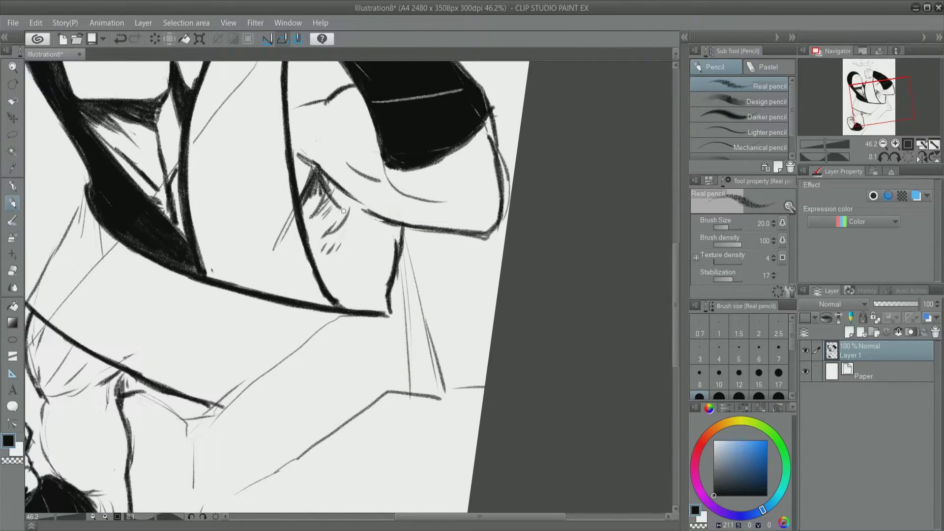
mouse_move(343, 211)
left_mouse_down()
mouse_move(384, 236)
mouse_move(295, 196)
mouse_move(349, 239)
mouse_move(351, 254)
left_mouse_up()
mouse_move(352, 253)
left_mouse_down()
mouse_move(308, 111)
mouse_move(457, 161)
left_mouse_up()
mouse_move(375, 195)
left_mouse_down()
mouse_move(333, 266)
mouse_move(315, 147)
mouse_move(320, 206)
mouse_move(373, 296)
mouse_move(446, 131)
mouse_move(456, 258)
mouse_move(375, 337)
mouse_move(349, 295)
left_mouse_up()
Ink the leg contours below the sash and fill the dark areas beside the legs with black.
key("Tab")
key("Tab")
key("Tab")
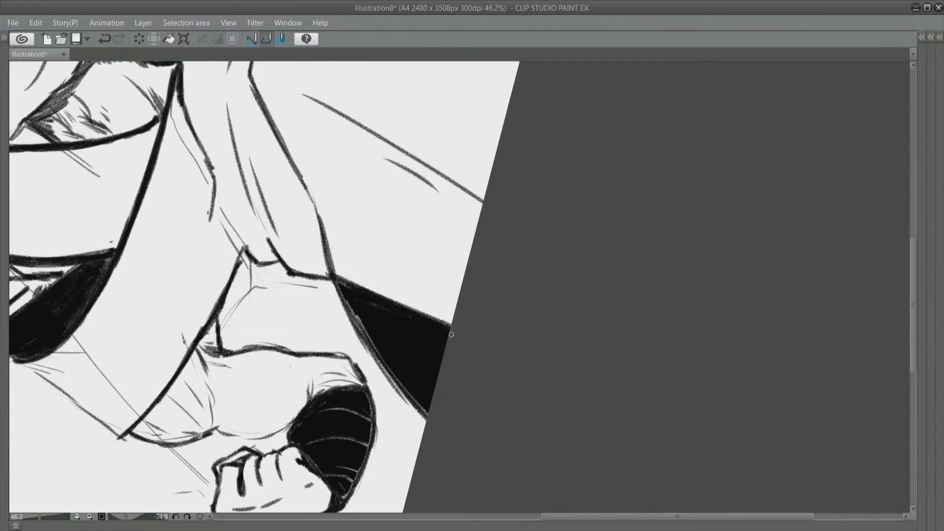
left_click_drag(452, 335, 314, 171)
left_click_drag(332, 212, 399, 340)
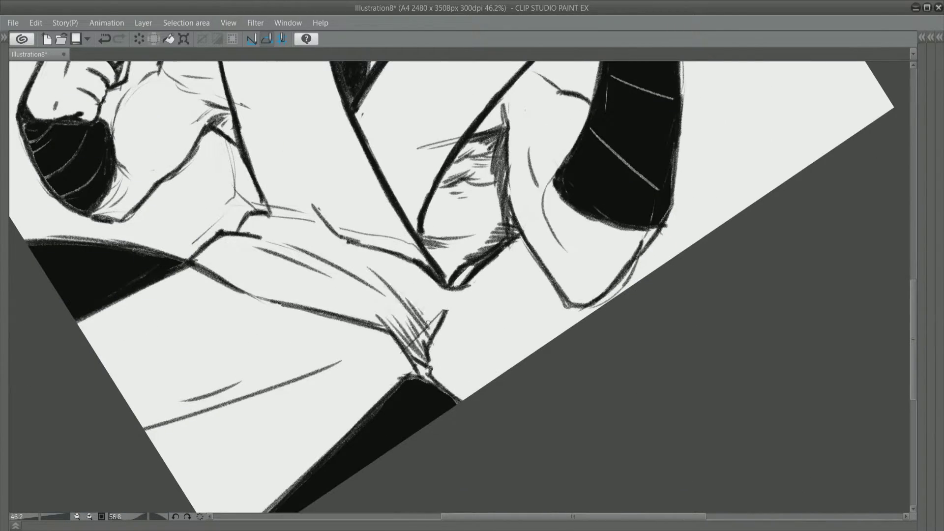
Hatch the folds where the thigh meets the sash and deepen the shading on the torso's side.
mouse_move(433, 295)
left_mouse_down()
mouse_move(391, 256)
mouse_move(454, 312)
left_mouse_up()
left_click_drag(455, 312, 414, 276)
left_click_drag(498, 275, 432, 304)
mouse_move(507, 242)
left_mouse_down()
mouse_move(449, 290)
mouse_move(395, 270)
mouse_move(388, 209)
left_mouse_up()
left_click_drag(408, 175, 353, 197)
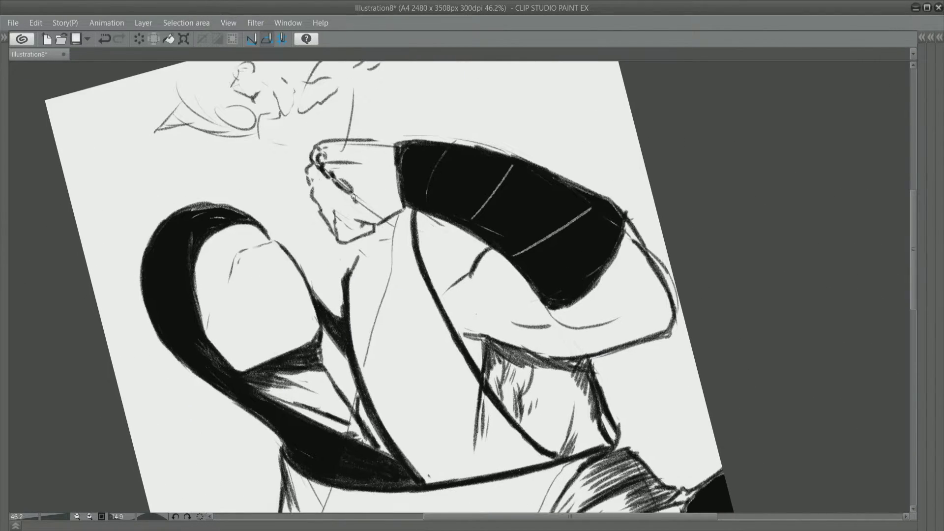
Draw a chain wrapped around the raised fist and running up to the pointed weapon, and blacken the weapon's handle.
left_click_drag(349, 143, 356, 192)
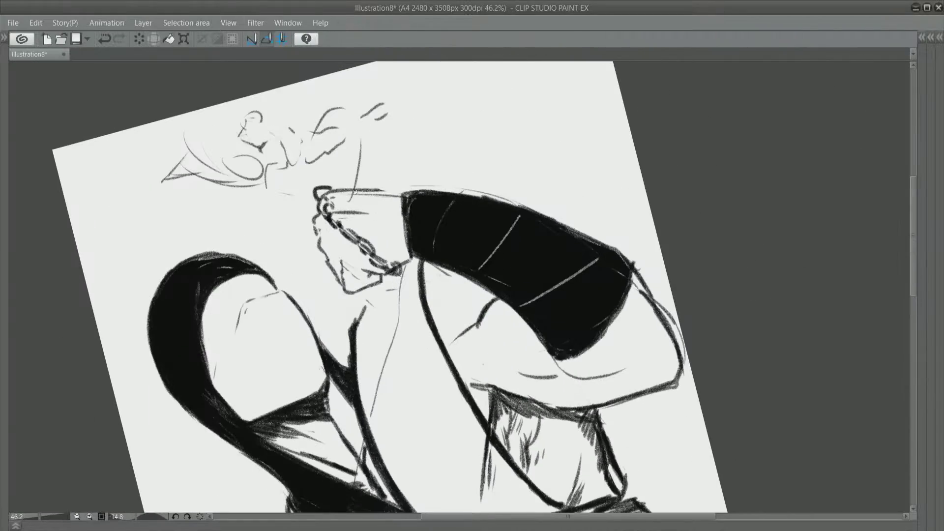
left_click_drag(385, 274, 379, 236)
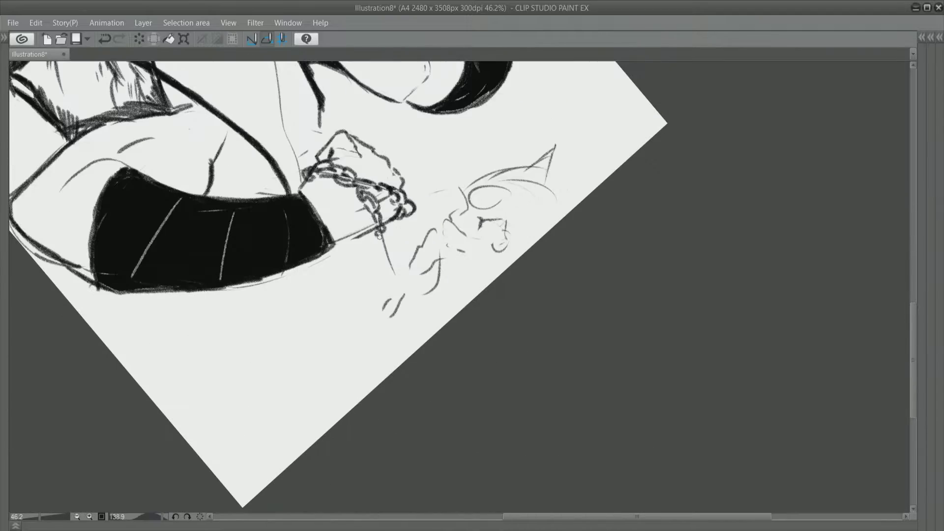
left_click_drag(397, 276, 325, 185)
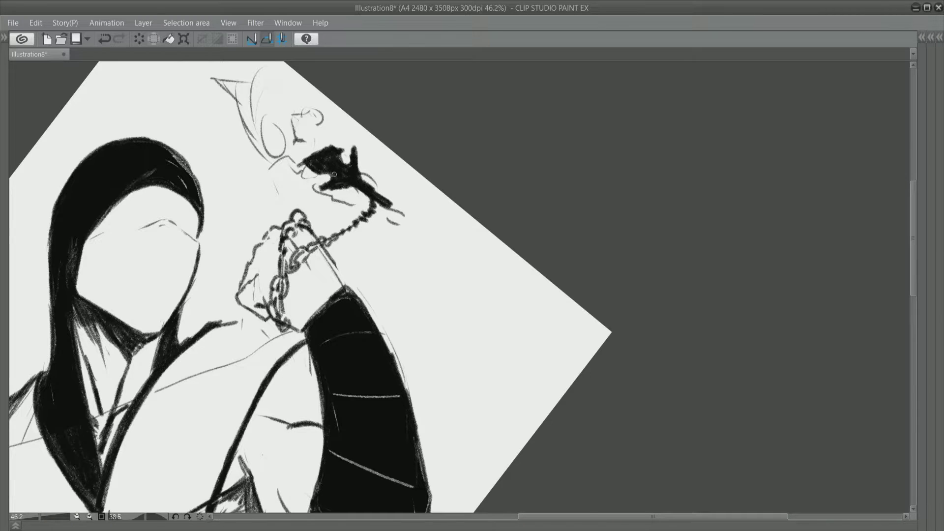
Draw a skull around the blackened weapon, with a solid black spike, dark eye sockets, a nose cavity and an open jaw.
left_click_drag(334, 174, 401, 237)
mouse_move(274, 128)
left_mouse_down()
mouse_move(306, 161)
mouse_move(288, 151)
mouse_move(260, 83)
left_mouse_up()
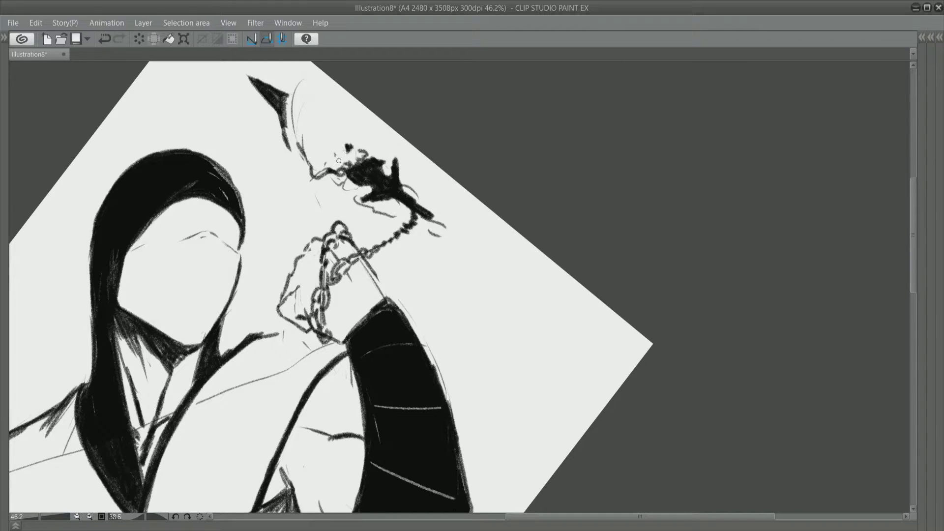
left_click_drag(364, 106, 356, 127)
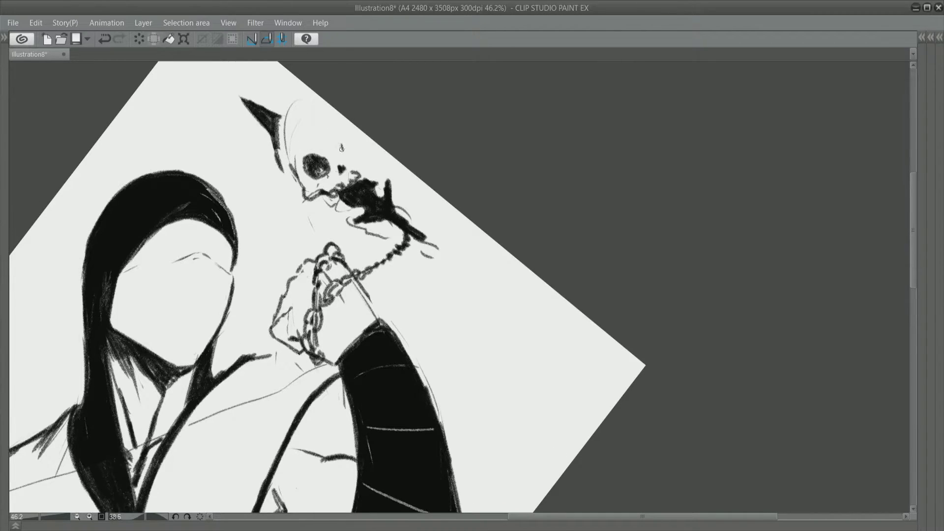
left_click_drag(294, 181, 276, 159)
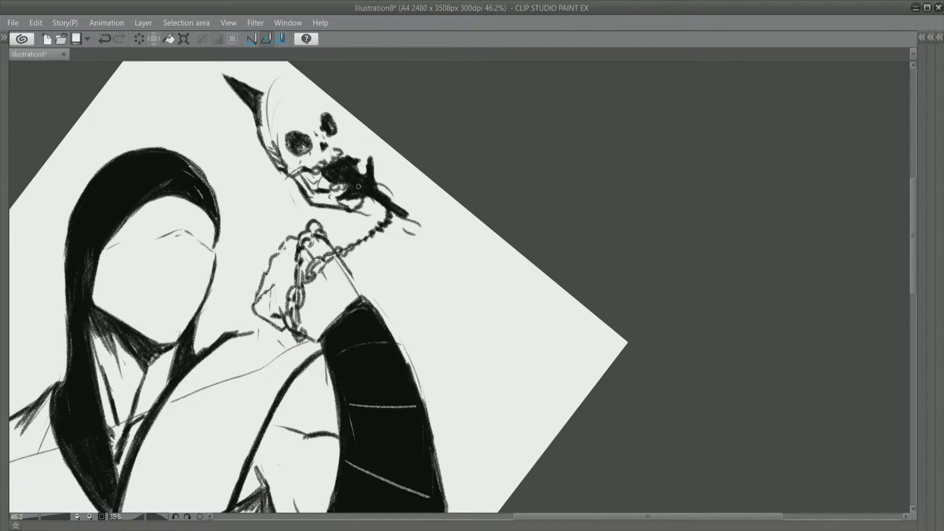
Outline the skull's cranium, transform the eye socket nearest the page edge and clear the selection.
left_click_drag(359, 186, 368, 86)
left_click_drag(426, 129, 425, 130)
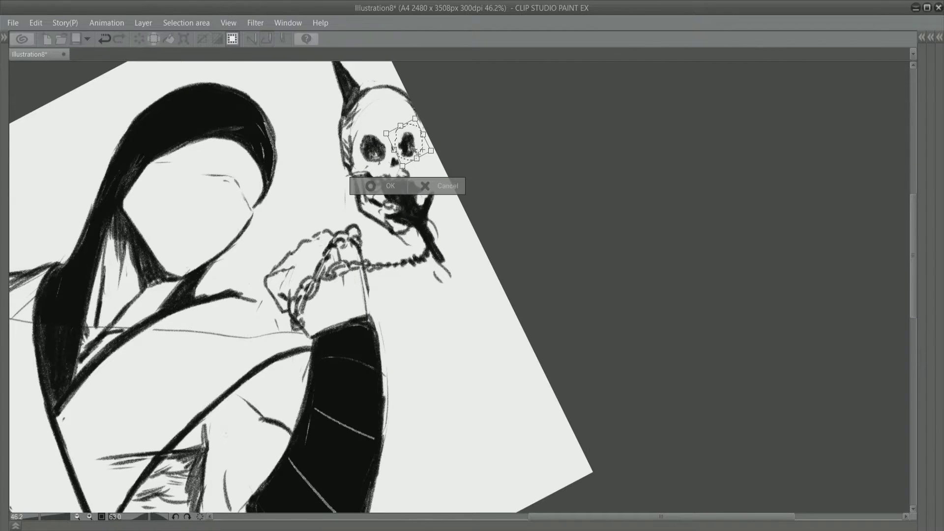
key("ctrl+d")
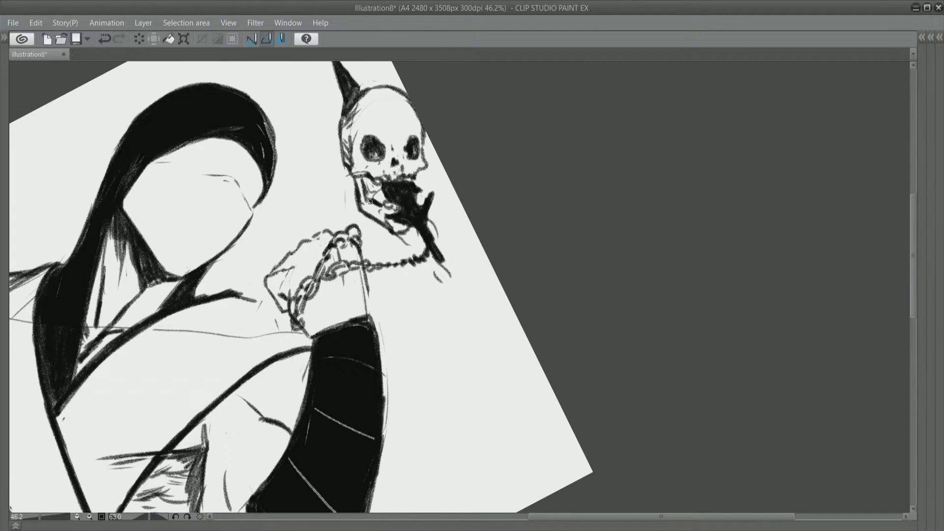
Shade the skull's jaw and draw bony segments beneath it, with a curved hook and links at the handle's end.
left_click_drag(370, 202, 398, 226)
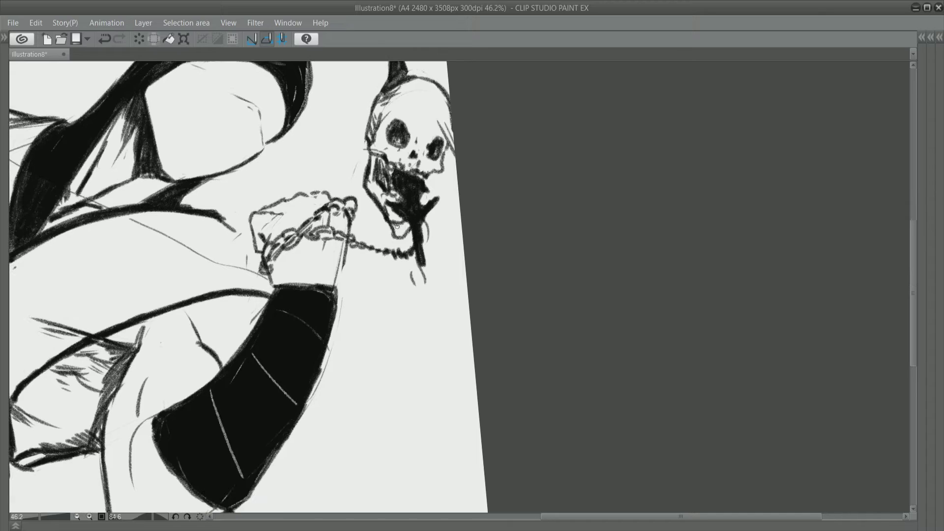
left_click_drag(426, 276, 449, 309)
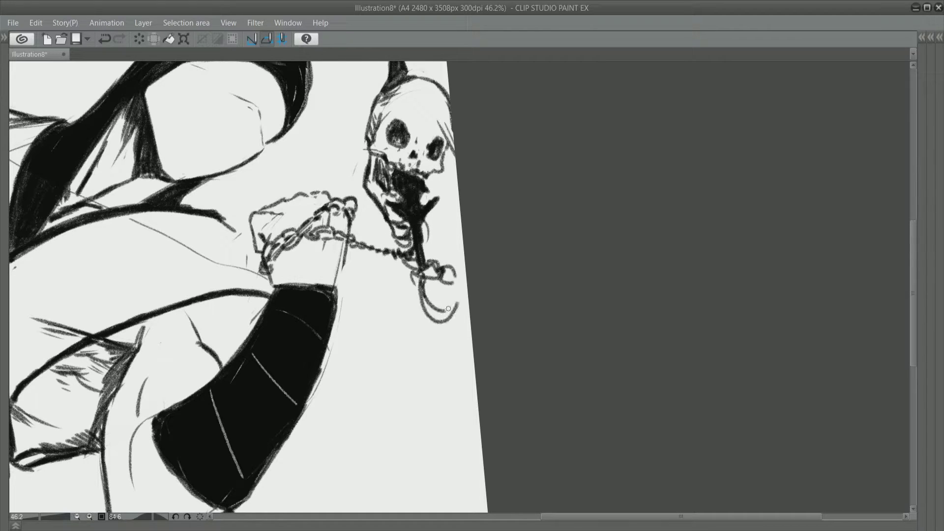
mouse_move(456, 244)
left_mouse_down()
mouse_move(394, 276)
mouse_move(372, 334)
left_mouse_up()
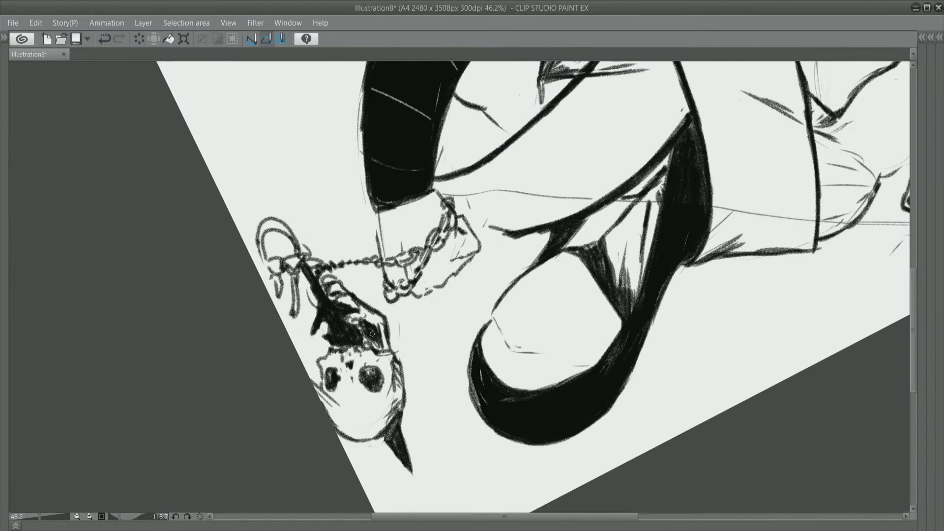
Hatch the sleeve folds and the upper-arm and forearm muscles of the lowered arm.
left_click_drag(337, 370, 470, 338)
left_click_drag(497, 288, 541, 296)
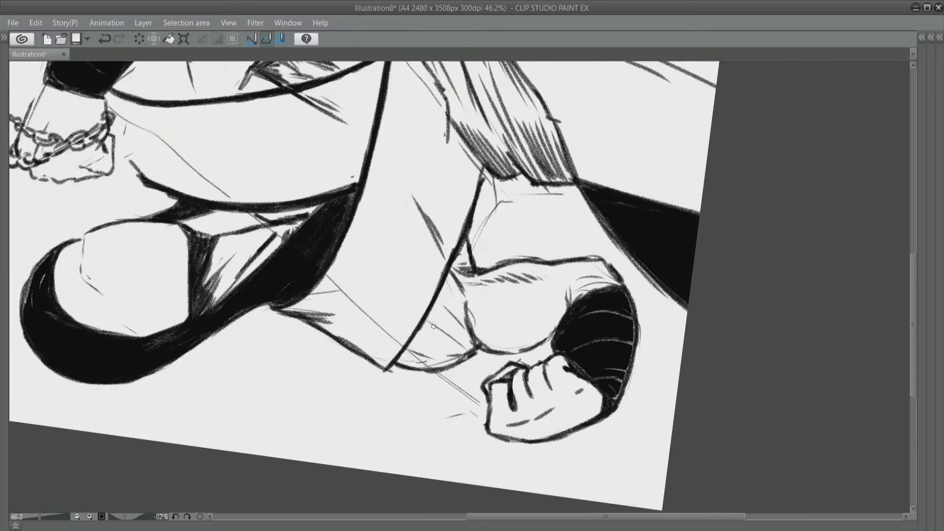
left_click_drag(458, 320, 429, 345)
left_click_drag(442, 352, 409, 358)
left_click_drag(350, 164, 310, 140)
left_click_drag(369, 175, 407, 194)
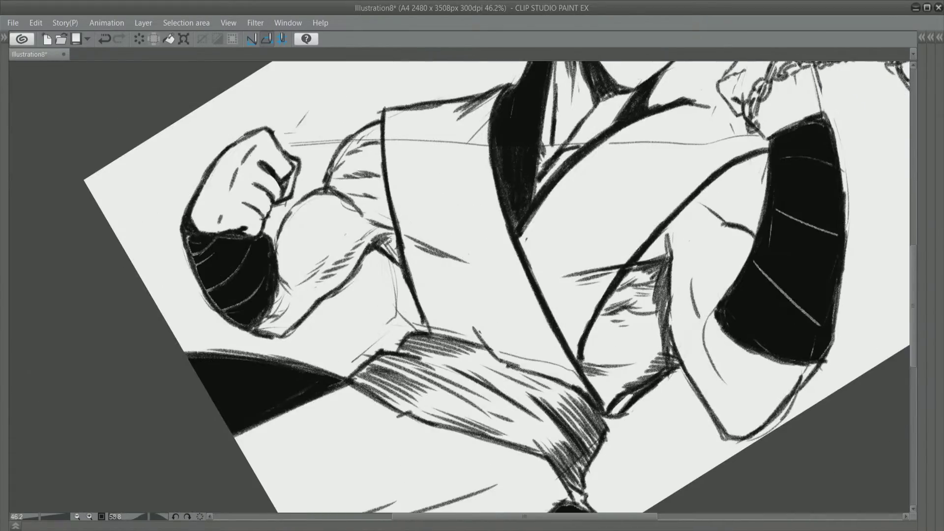
left_click_drag(346, 197, 382, 224)
left_click_drag(365, 209, 394, 229)
Hatch the muscles of the raised upper arm and the garment folds beneath it.
mouse_move(308, 340)
left_mouse_down()
mouse_move(334, 291)
mouse_move(328, 283)
left_mouse_up()
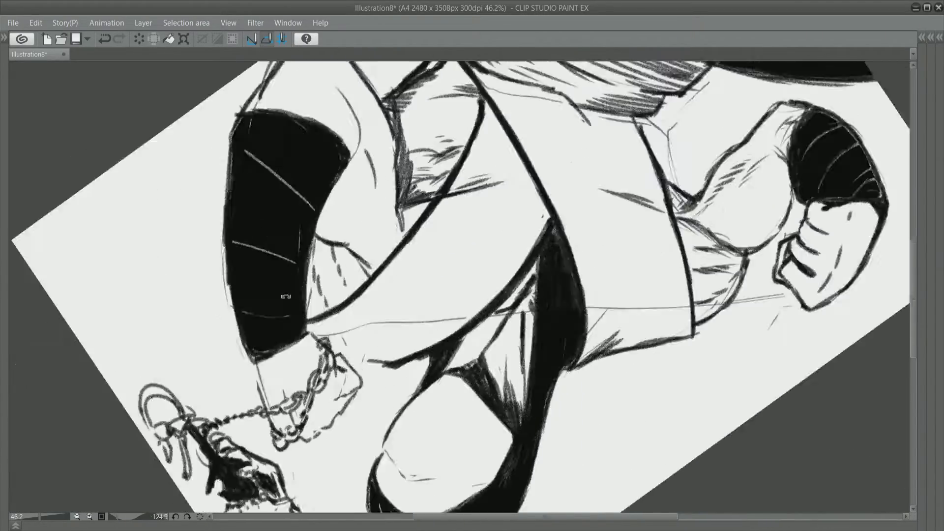
mouse_move(412, 310)
left_mouse_down()
mouse_move(404, 340)
mouse_move(427, 279)
left_mouse_up()
left_click_drag(406, 295, 463, 250)
mouse_move(433, 270)
left_mouse_down()
mouse_move(449, 239)
mouse_move(433, 275)
left_mouse_up()
left_click_drag(396, 317, 445, 338)
left_click_drag(433, 295, 408, 222)
mouse_move(392, 260)
left_mouse_down()
mouse_move(369, 340)
mouse_move(403, 345)
left_mouse_up()
mouse_move(385, 347)
left_mouse_down()
mouse_move(457, 332)
mouse_move(386, 242)
mouse_move(401, 238)
left_mouse_up()
mouse_move(402, 238)
left_mouse_down()
mouse_move(423, 283)
mouse_move(451, 277)
left_mouse_up()
mouse_move(450, 277)
left_mouse_down()
mouse_move(408, 227)
mouse_move(418, 221)
left_mouse_up()
mouse_move(418, 222)
left_mouse_down()
mouse_move(495, 258)
mouse_move(472, 246)
left_mouse_up()
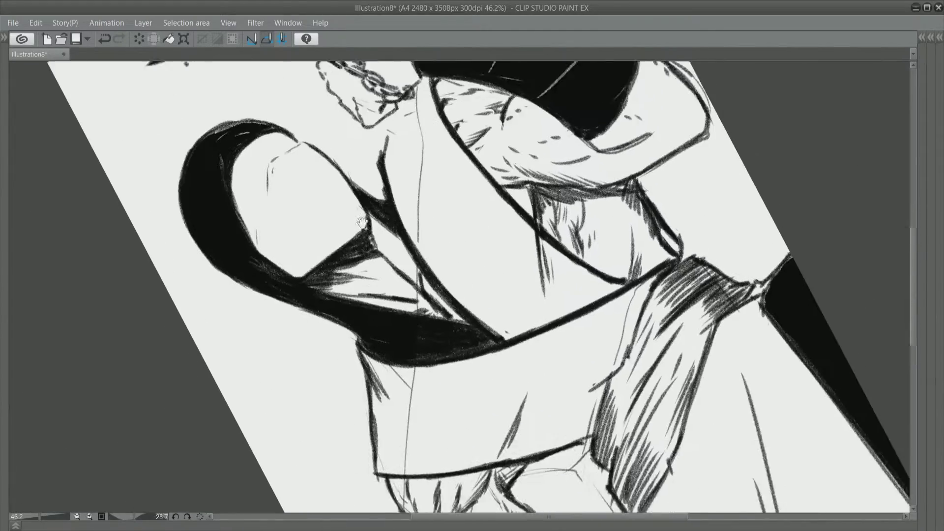
Ink the brow and upper mask edge inside the hood opening.
mouse_move(254, 156)
left_mouse_down()
mouse_move(250, 210)
mouse_move(286, 142)
left_mouse_up()
left_click_drag(252, 178, 246, 224)
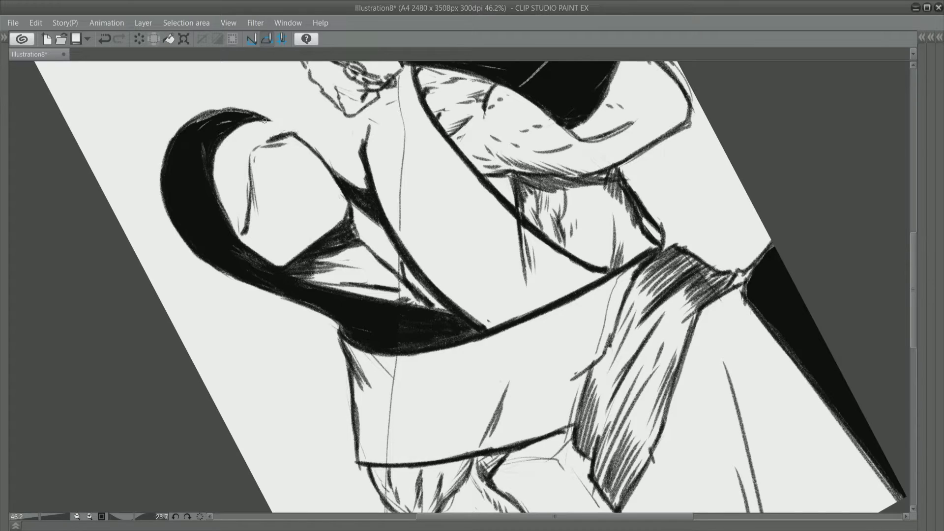
left_click_drag(265, 120, 288, 133)
left_click_drag(345, 197, 377, 231)
Draw a linked chain from the raised fist diagonally across the chest, with white links over the black hood.
scroll(377, 231, "down", 3)
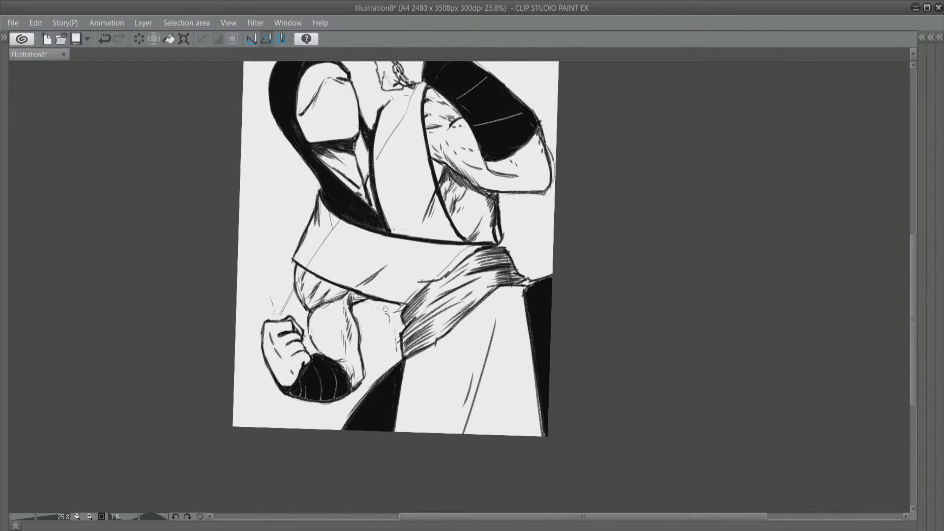
mouse_move(386, 309)
left_mouse_down()
mouse_move(334, 181)
mouse_move(409, 288)
left_mouse_up()
scroll(335, 181, "up", 3)
mouse_move(409, 287)
left_mouse_down()
mouse_move(457, 288)
mouse_move(418, 288)
left_mouse_up()
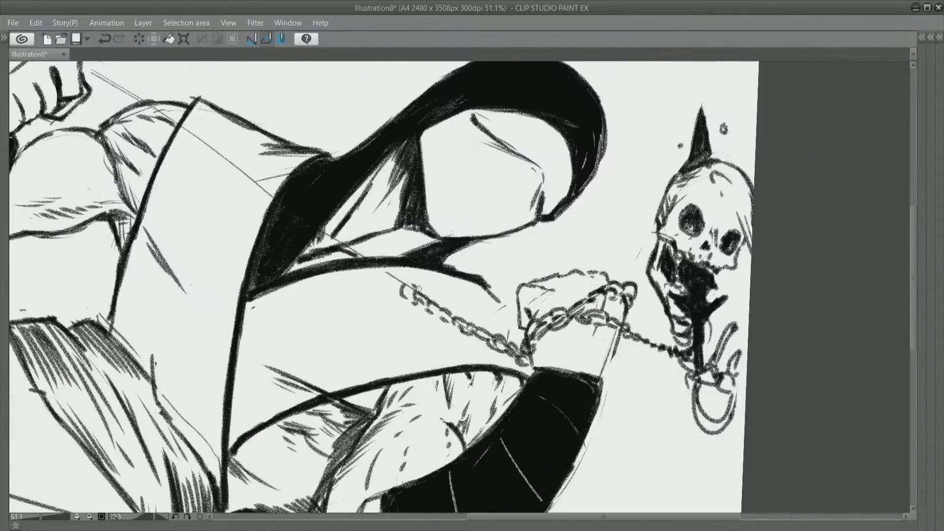
left_click_drag(353, 252, 376, 272)
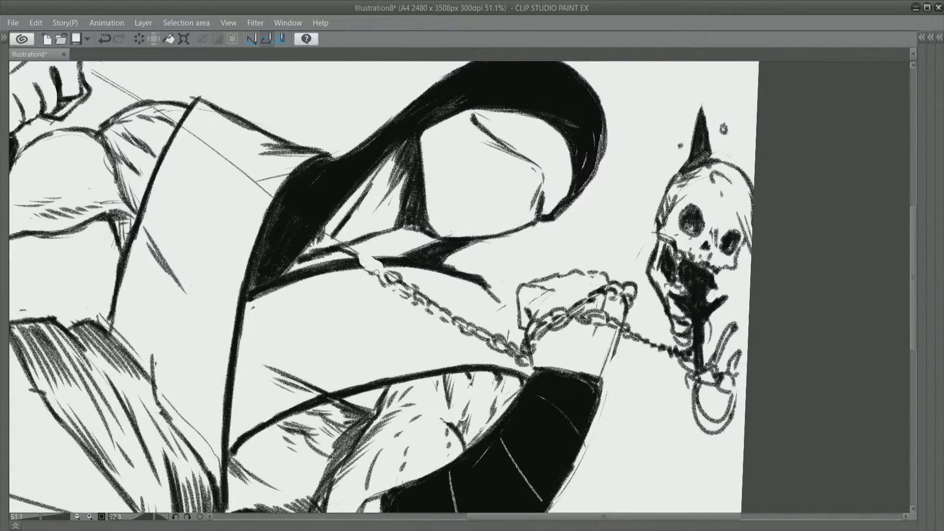
left_click_drag(333, 249, 475, 373)
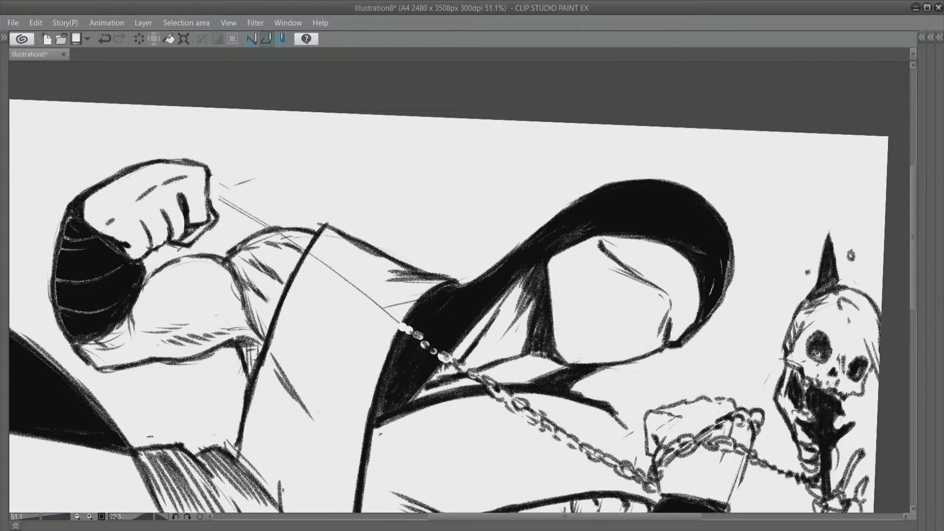
Continue the chain across the shoulder to the lowered fist and draw its loose end hanging below the wrist wrap.
mouse_move(423, 341)
left_mouse_down()
mouse_move(441, 355)
mouse_move(405, 235)
mouse_move(323, 227)
mouse_move(380, 246)
mouse_move(316, 255)
left_mouse_up()
mouse_move(372, 269)
left_mouse_down()
mouse_move(339, 263)
mouse_move(447, 281)
mouse_move(347, 377)
mouse_move(352, 395)
left_mouse_up()
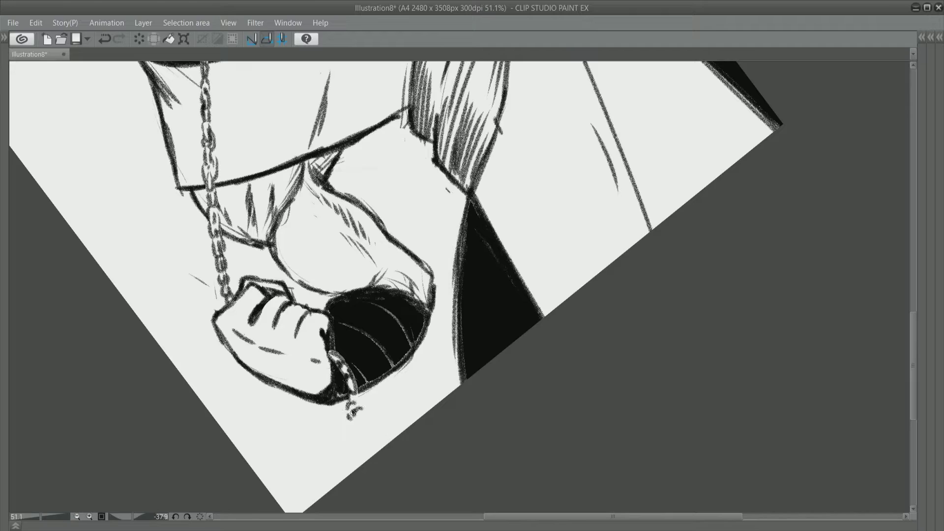
mouse_move(426, 446)
left_mouse_down()
mouse_move(352, 447)
mouse_move(325, 369)
mouse_move(334, 190)
mouse_move(354, 199)
left_mouse_up()
left_click_drag(349, 222, 355, 204)
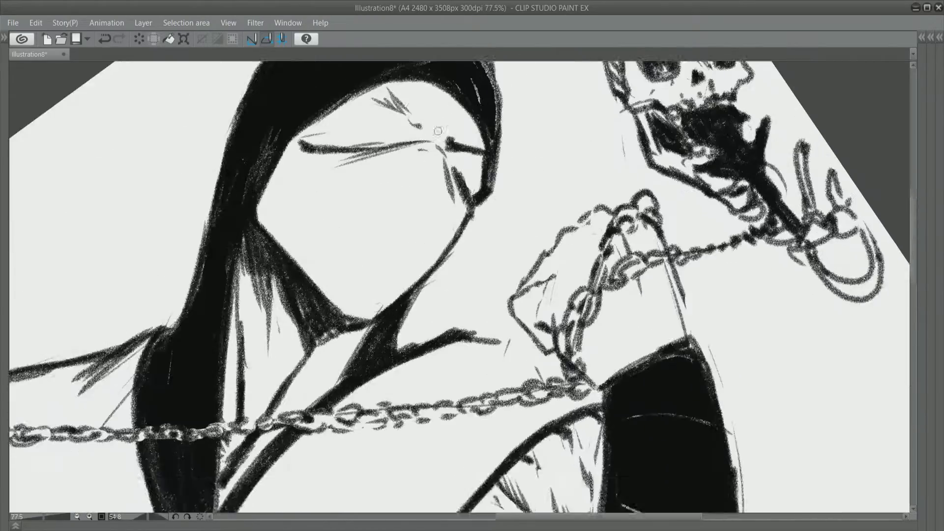
Draw the angry brows, narrowed eyes and frown lines, and ink the upper edges of the face mask.
left_click_drag(443, 170, 393, 121)
mouse_move(482, 214)
left_mouse_down()
mouse_move(460, 201)
mouse_move(320, 207)
mouse_move(352, 215)
left_mouse_up()
left_click_drag(334, 249, 379, 189)
mouse_move(423, 125)
left_mouse_down()
mouse_move(417, 150)
mouse_move(365, 176)
left_mouse_up()
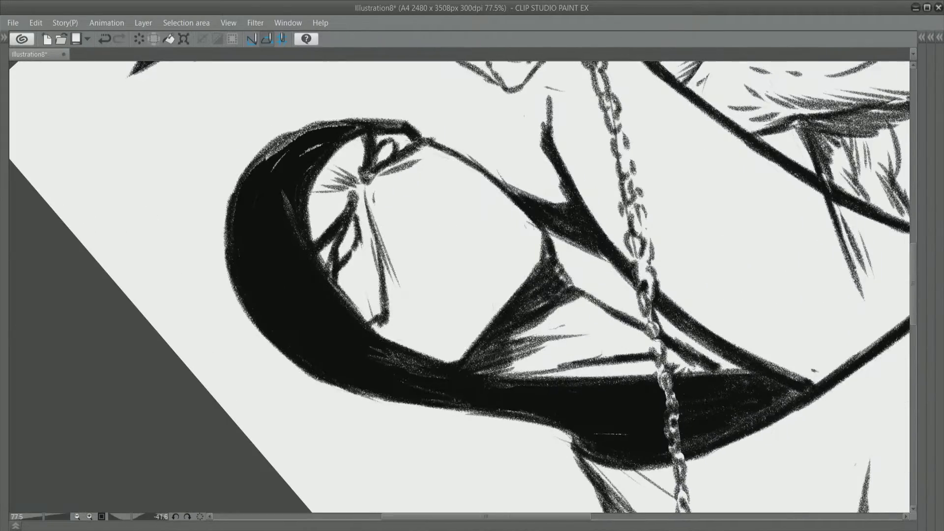
left_click_drag(379, 134, 338, 238)
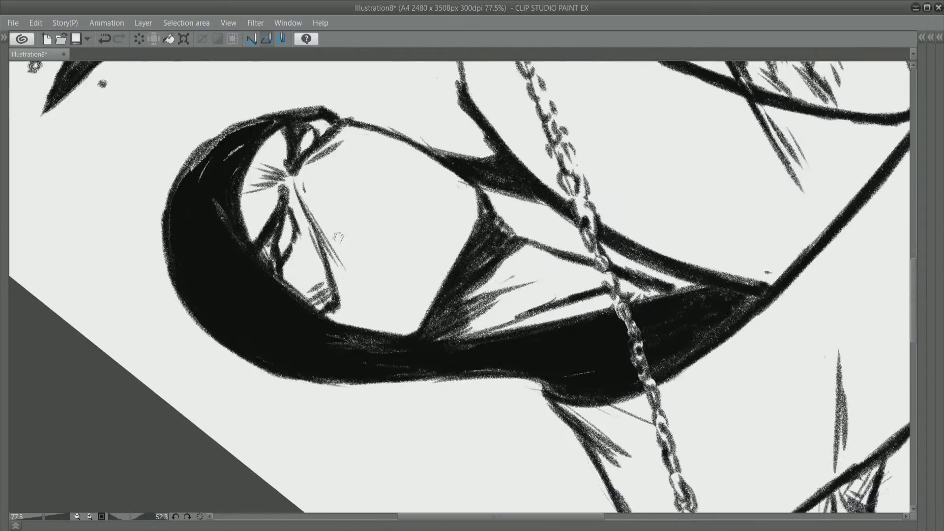
left_click_drag(439, 176, 252, 213)
Add fold lines to the face mask and hatch the garment edges on the chest.
key("ctrl+0")
left_click_drag(162, 282, 199, 159)
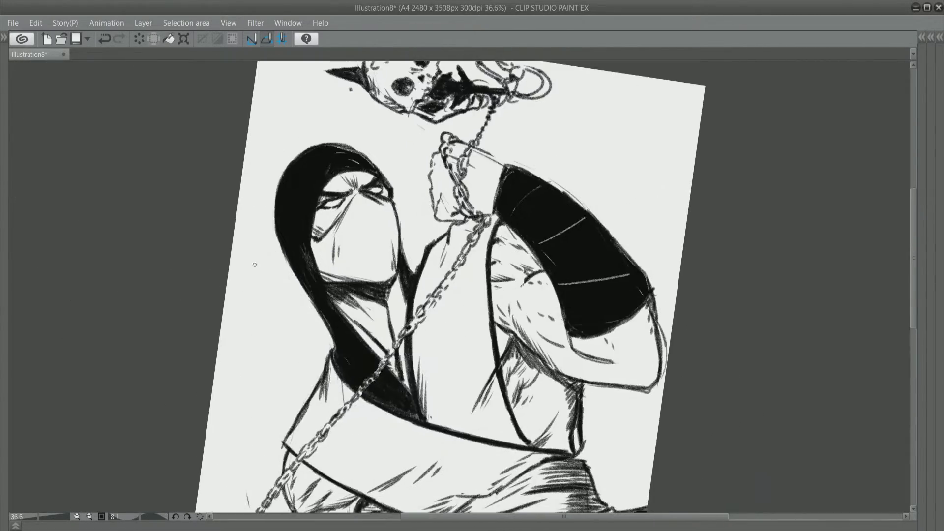
key("Tab")
key("Tab")
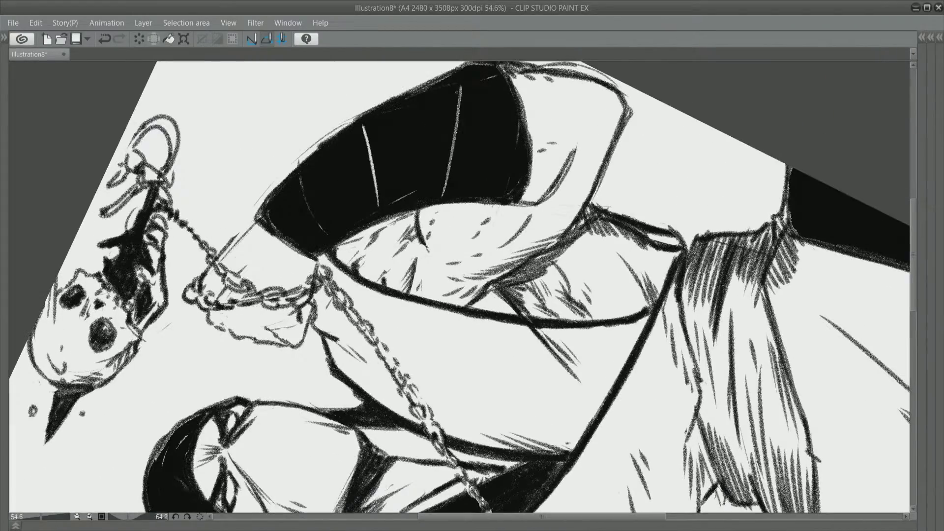
Hatch the sash knot and chest folds, and add white highlight lines to the black arm wrap and hood.
mouse_move(275, 354)
left_mouse_down()
mouse_move(231, 275)
mouse_move(209, 199)
mouse_move(276, 354)
left_mouse_up()
left_click_drag(255, 167, 689, 197)
left_click_drag(383, 256, 250, 220)
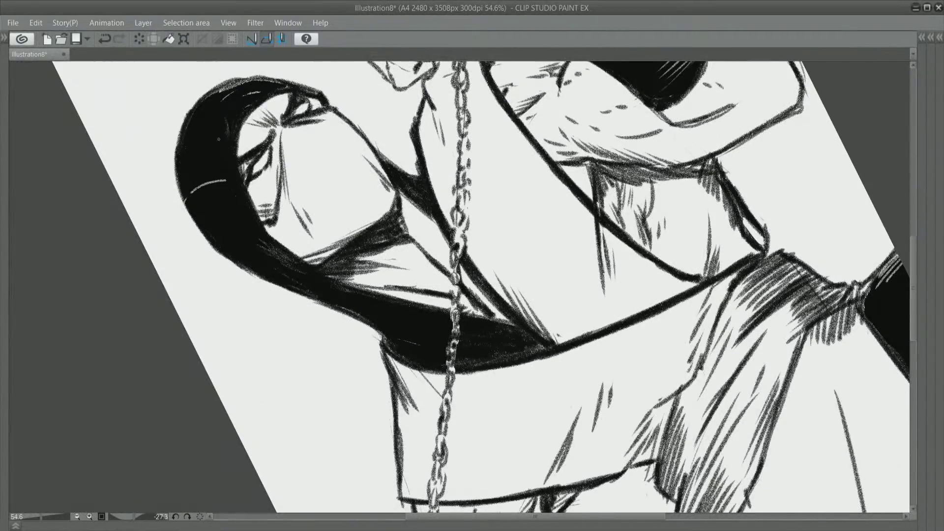
left_click_drag(218, 140, 300, 199)
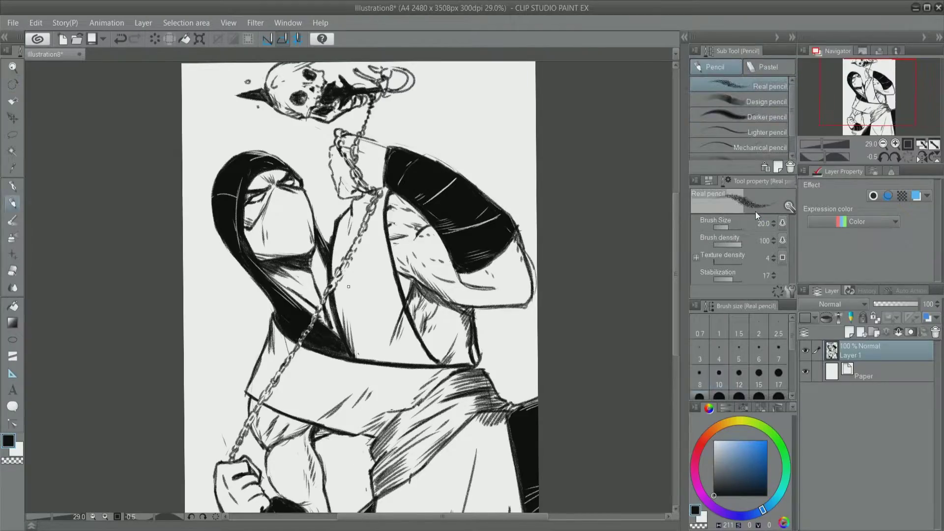
Add fold strokes to the lower garment, white lines in the black leg areas, and debris marks in the background.
key("Tab")
left_click_drag(350, 236, 325, 127)
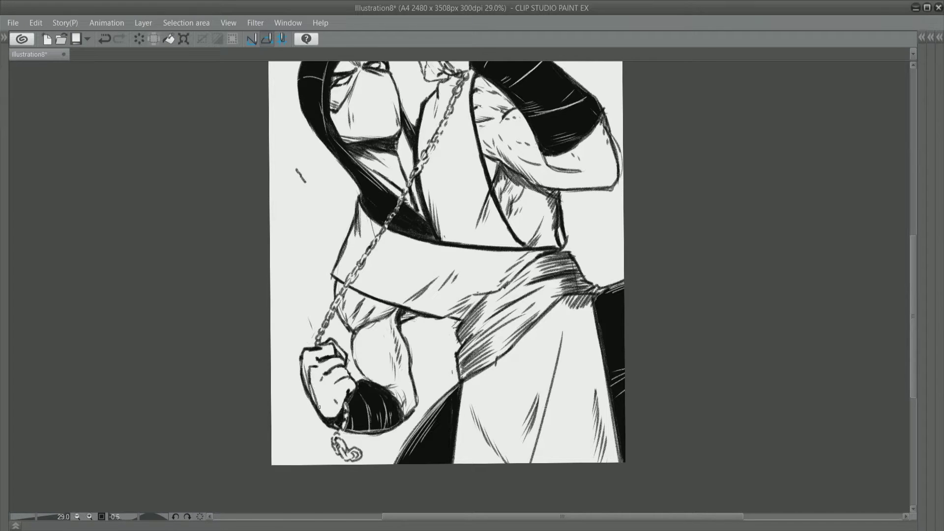
left_click_drag(322, 409, 288, 355)
left_click_drag(345, 54, 295, 192)
left_click_drag(340, 160, 327, 180)
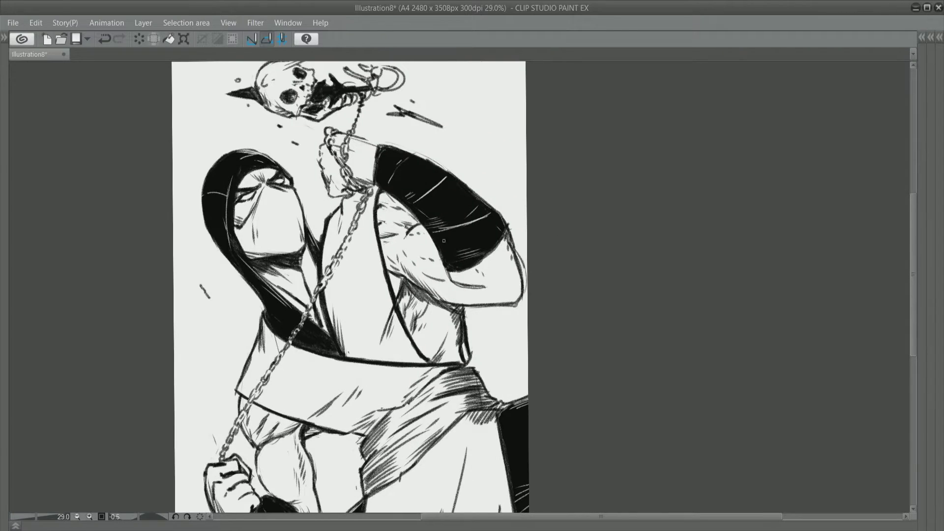
left_click_drag(422, 231, 348, 290)
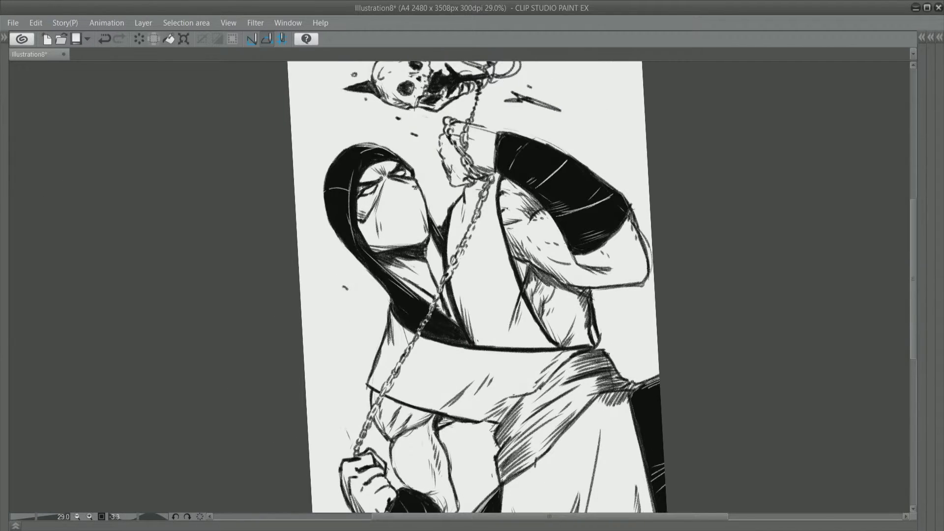
Draw a mouth crease on the mask, define the raised fist's fingers, and scatter specks and motion strokes around the figure.
left_click_drag(479, 144, 453, 162)
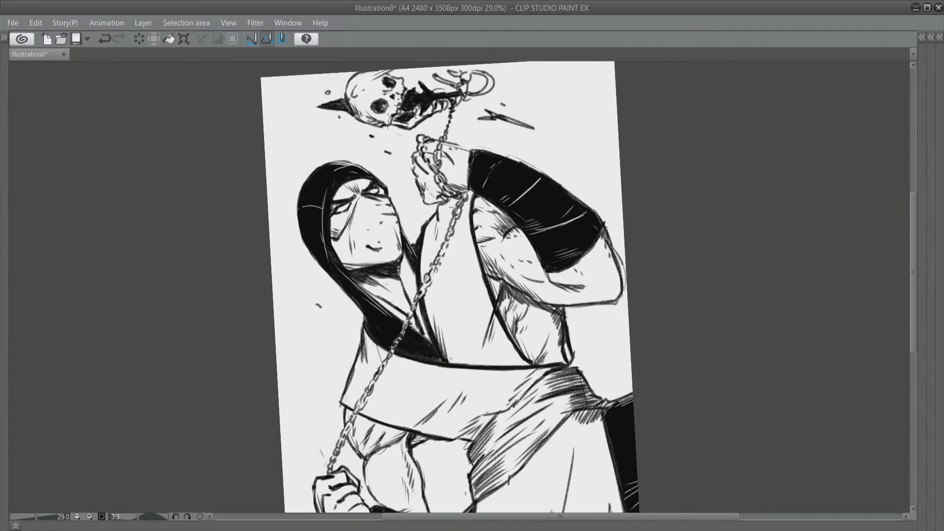
left_click_drag(334, 480, 334, 297)
scroll(360, 148, "up", 3)
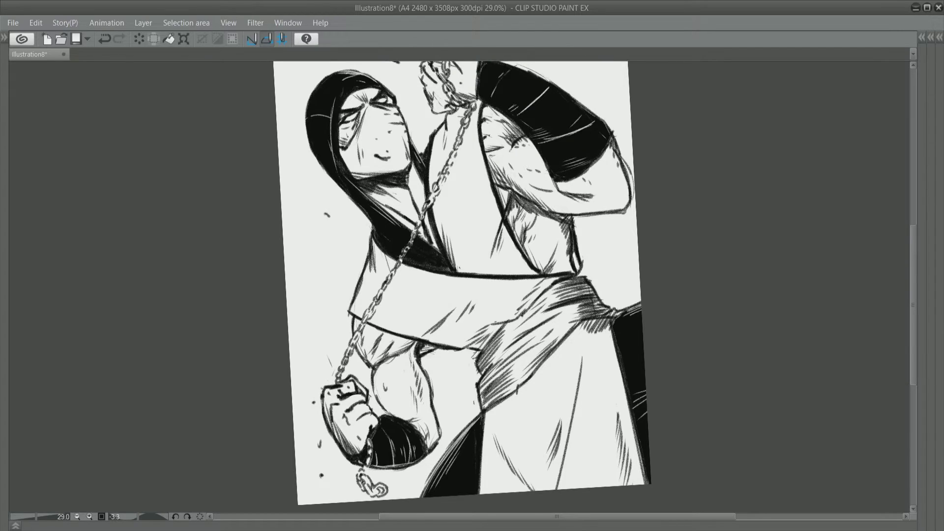
left_click_drag(442, 206, 383, 192)
scroll(384, 191, "up", 5)
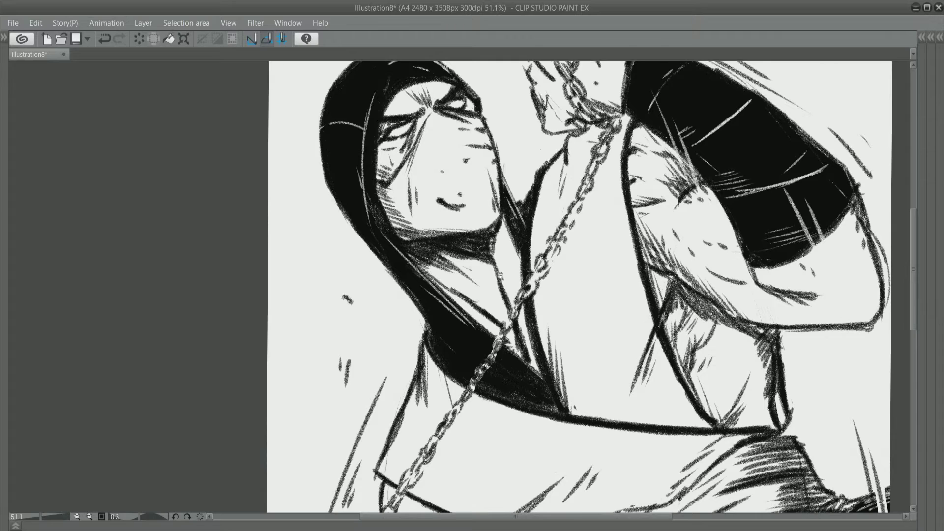